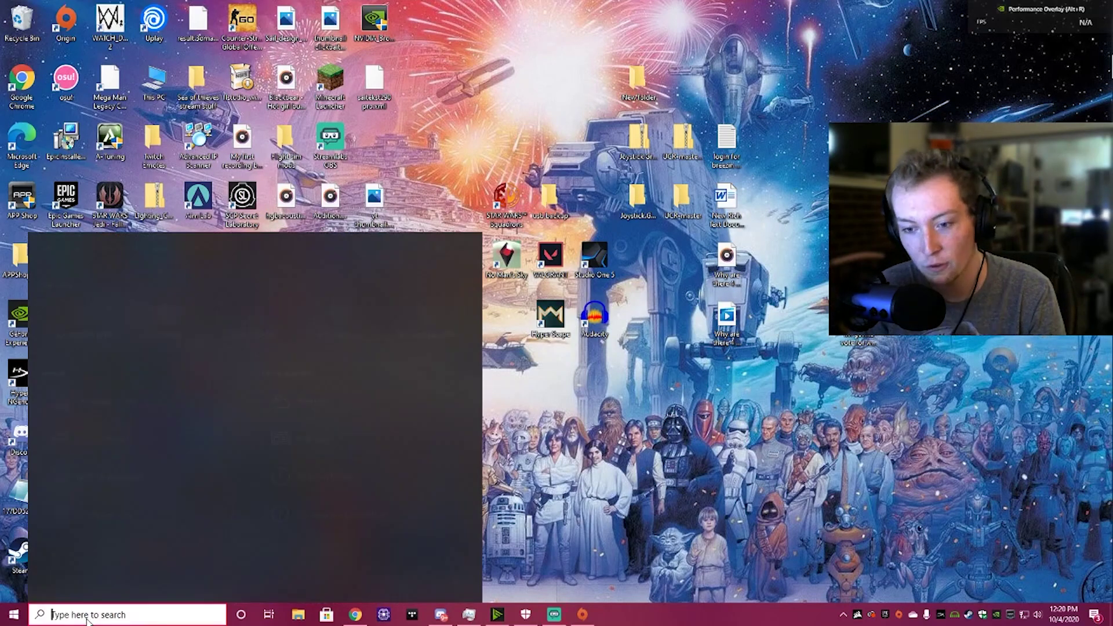
- Find Device Manager with 'devi', maximize it, and expand Sound, video and game controllers
text(devi)
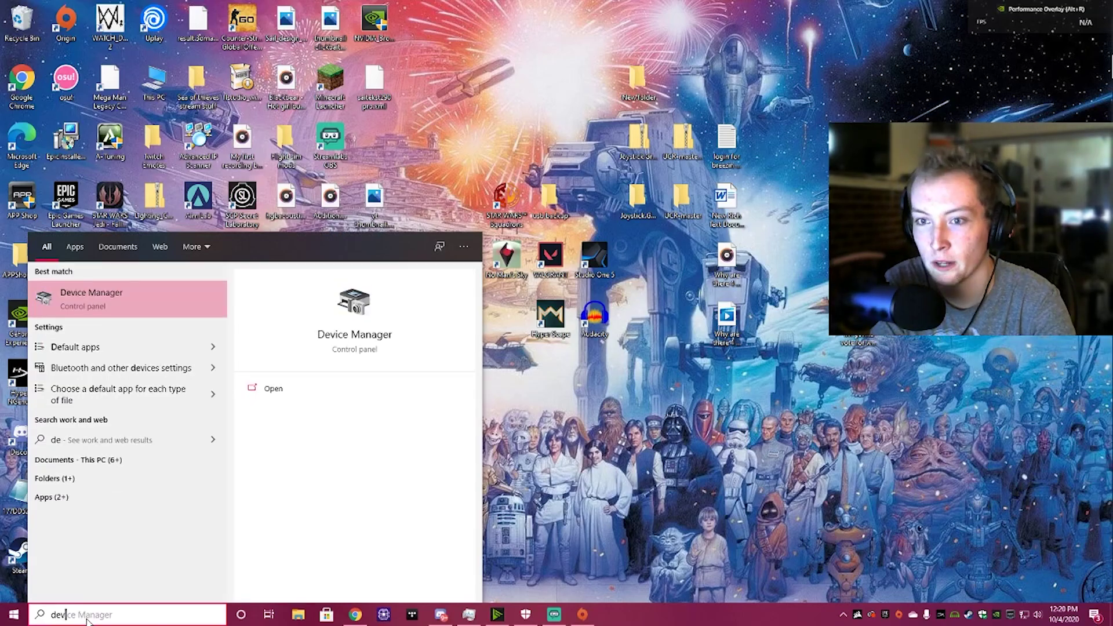
click(116, 298)
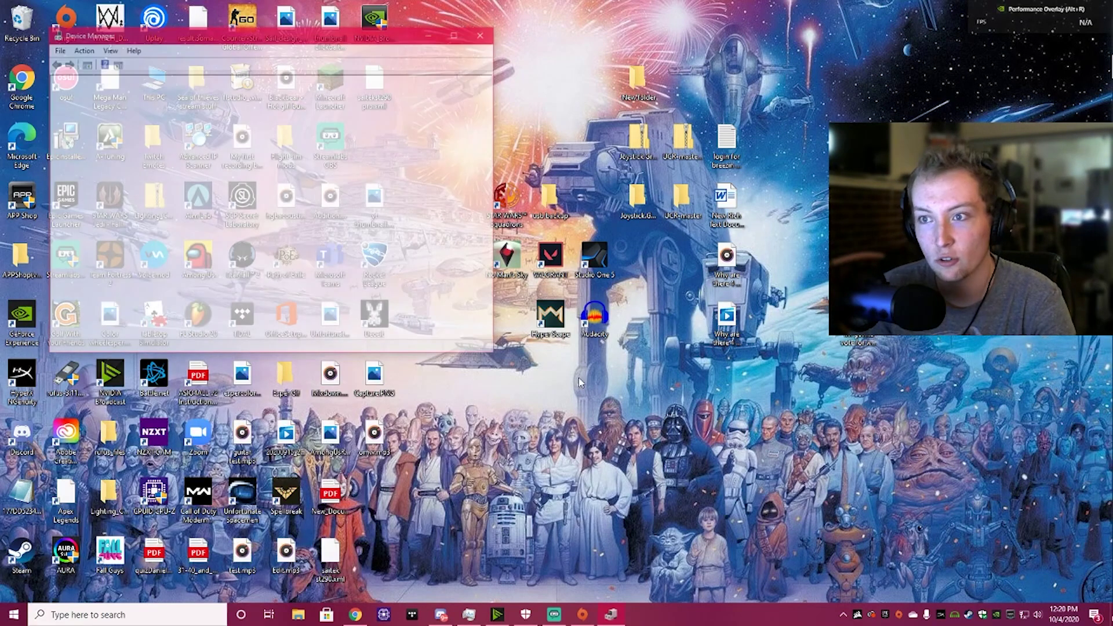
click(457, 33)
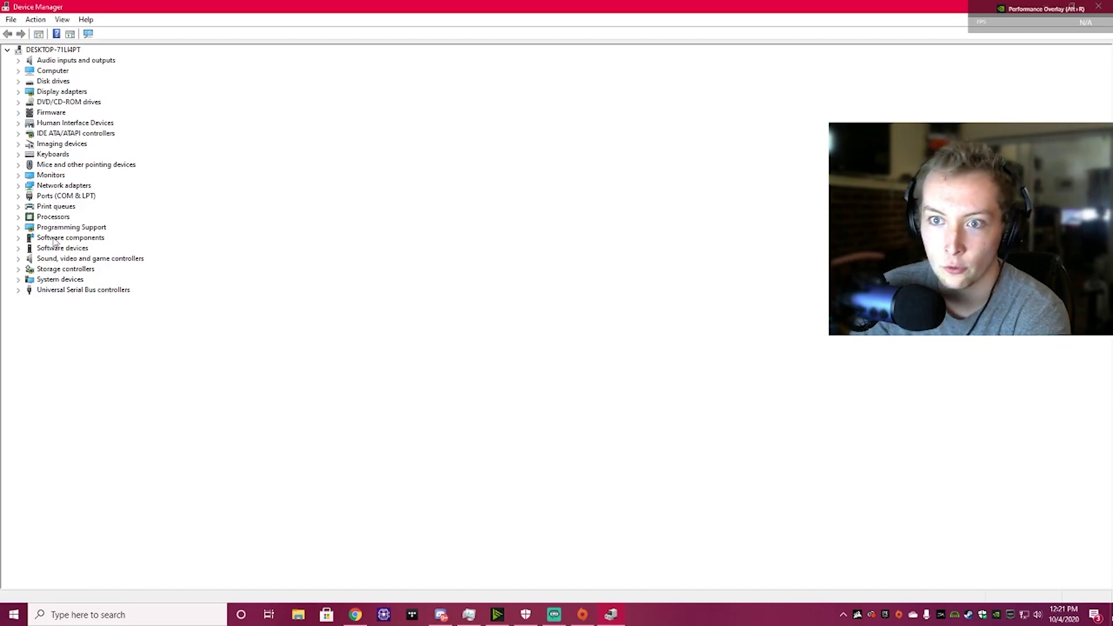
click(18, 259)
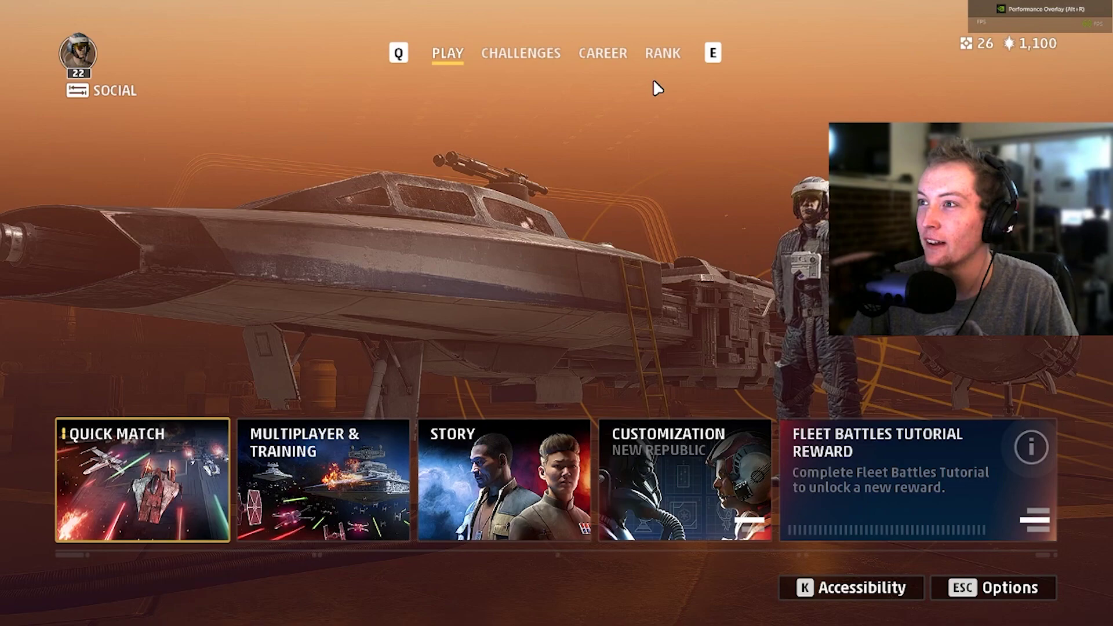
- Open the game's Controls settings and scroll down to the Flight Stick 1 and 2 device rows
click(973, 591)
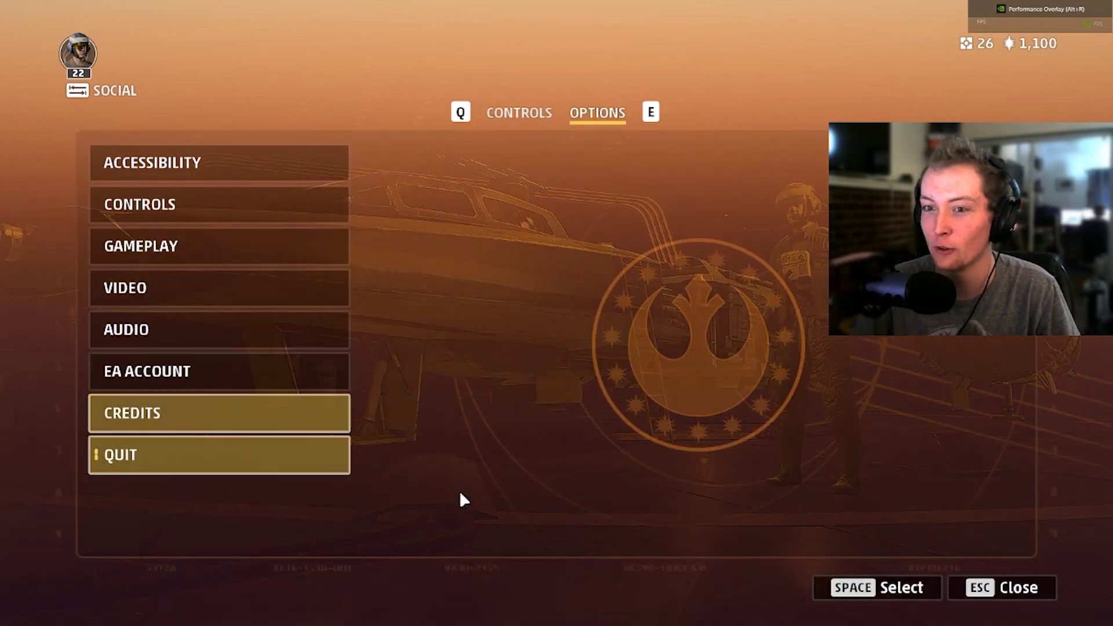
click(140, 204)
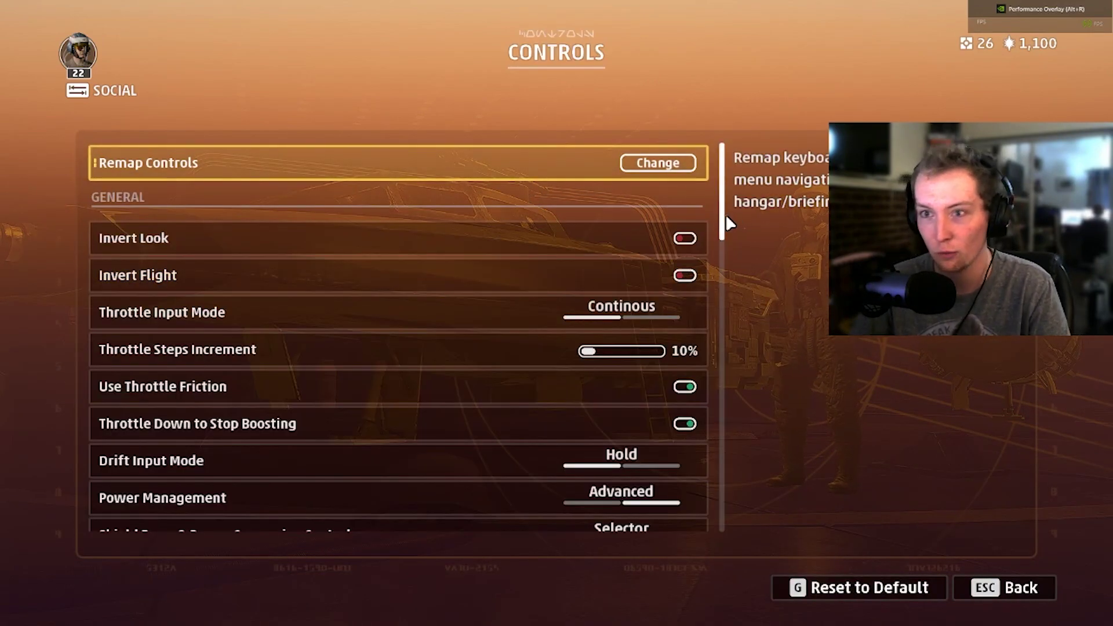
click(1010, 587)
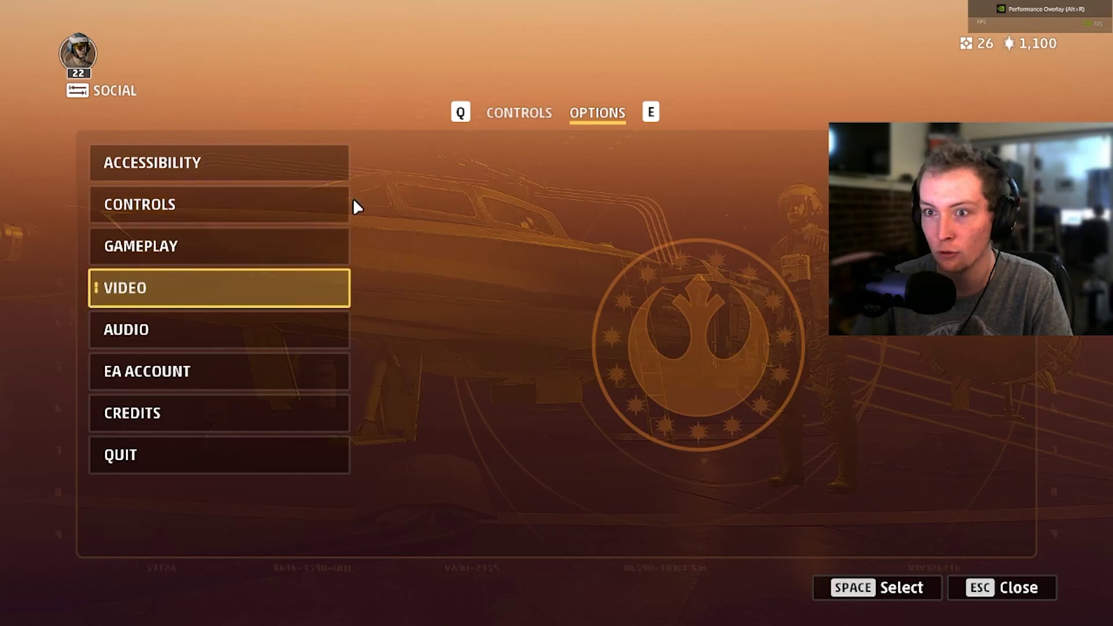
click(224, 204)
drag(718, 202, 733, 567)
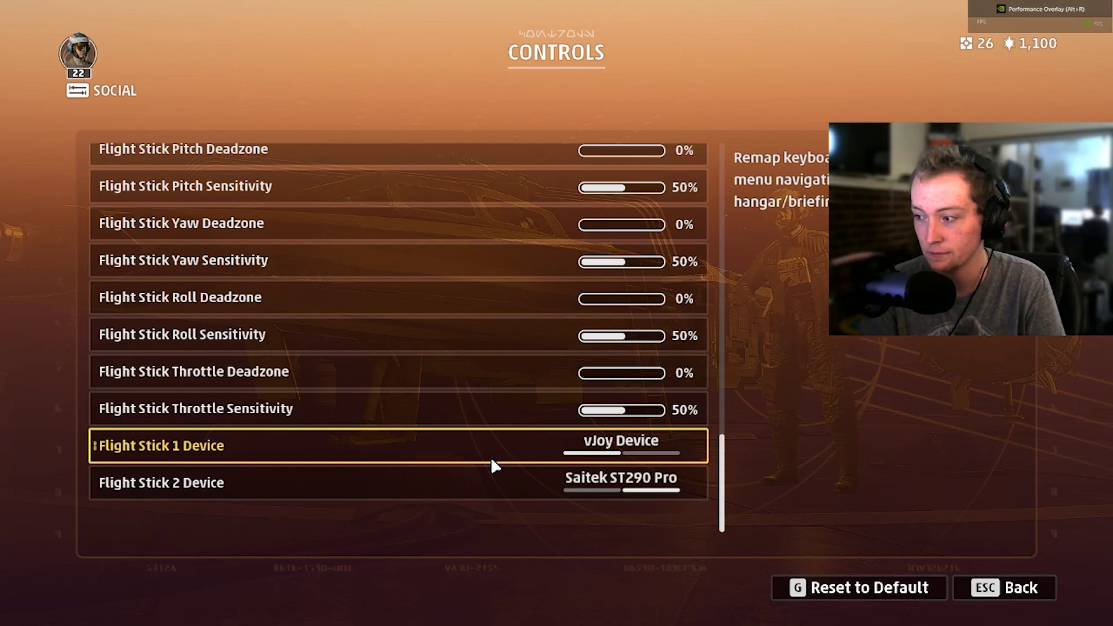
- Show the flight stick Flight bindings, with roll on the X axis and throttle on the Z axis
scroll(492, 457, up, 10)
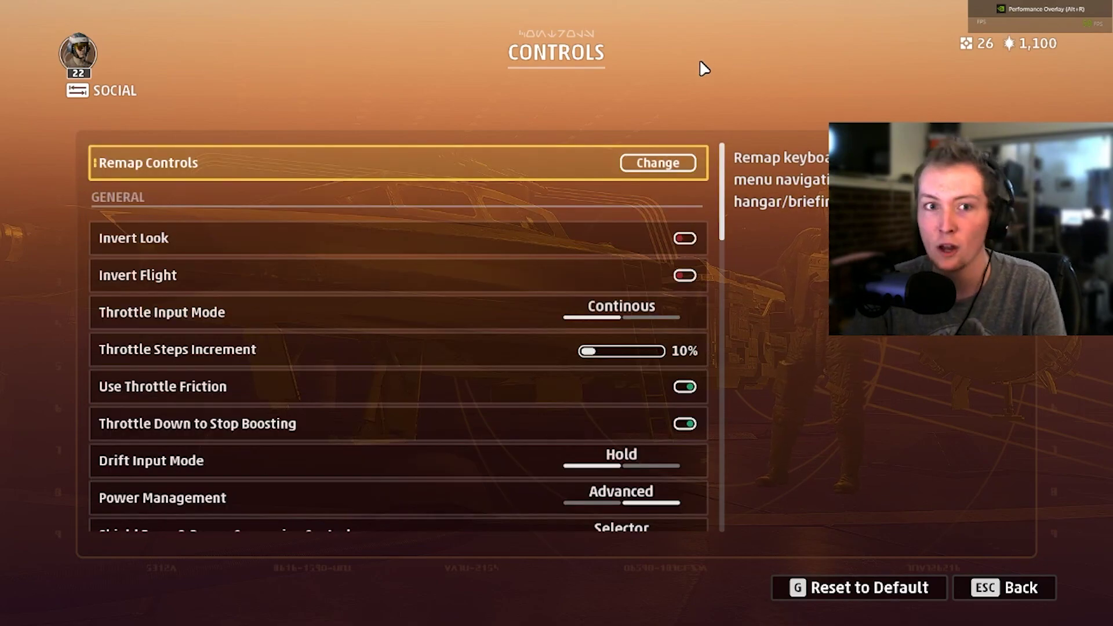
click(655, 169)
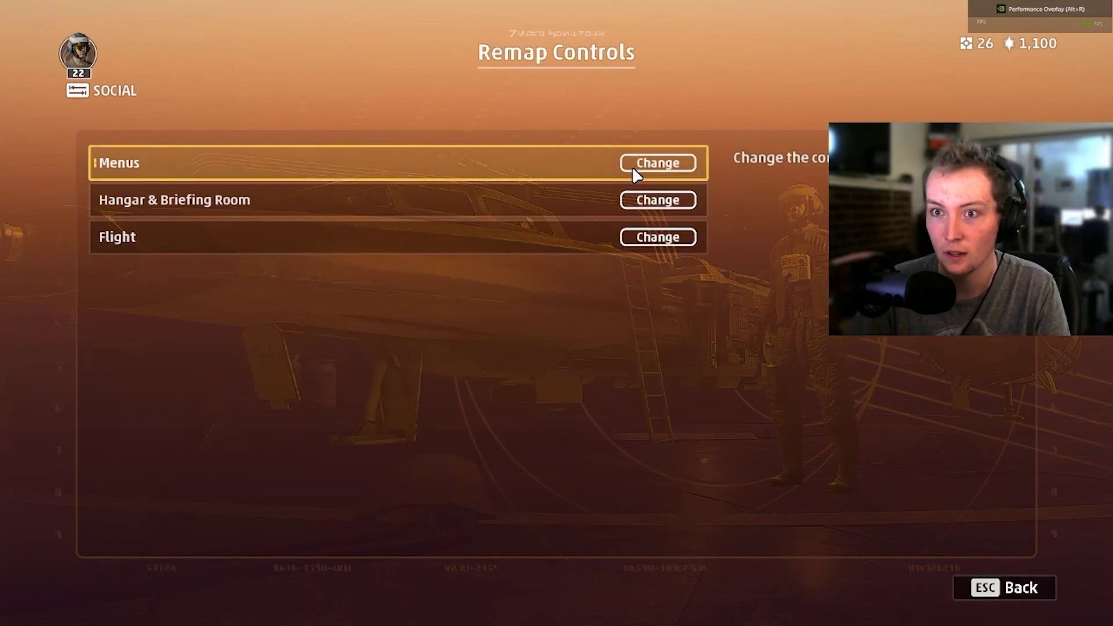
click(649, 245)
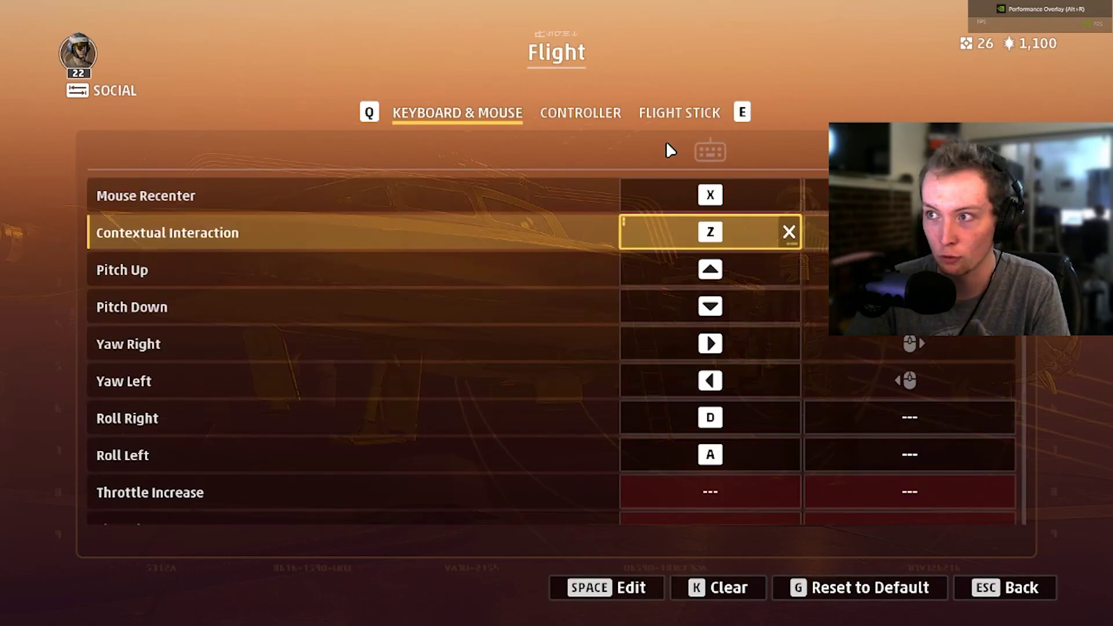
click(665, 115)
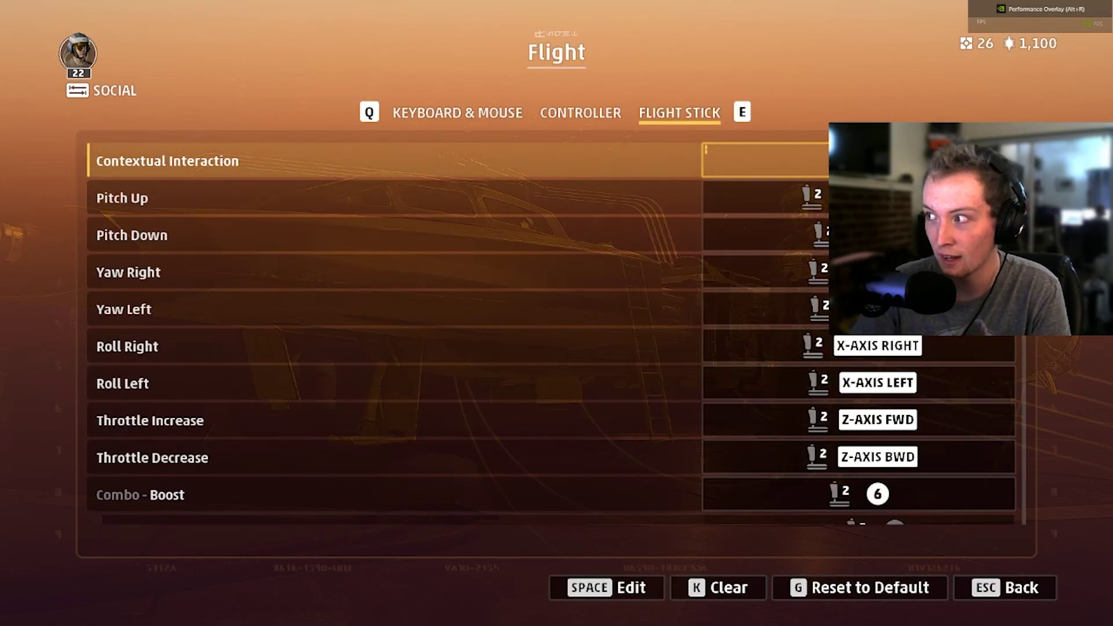
scroll(551, 331, down, 5)
scroll(550, 330, up, 5)
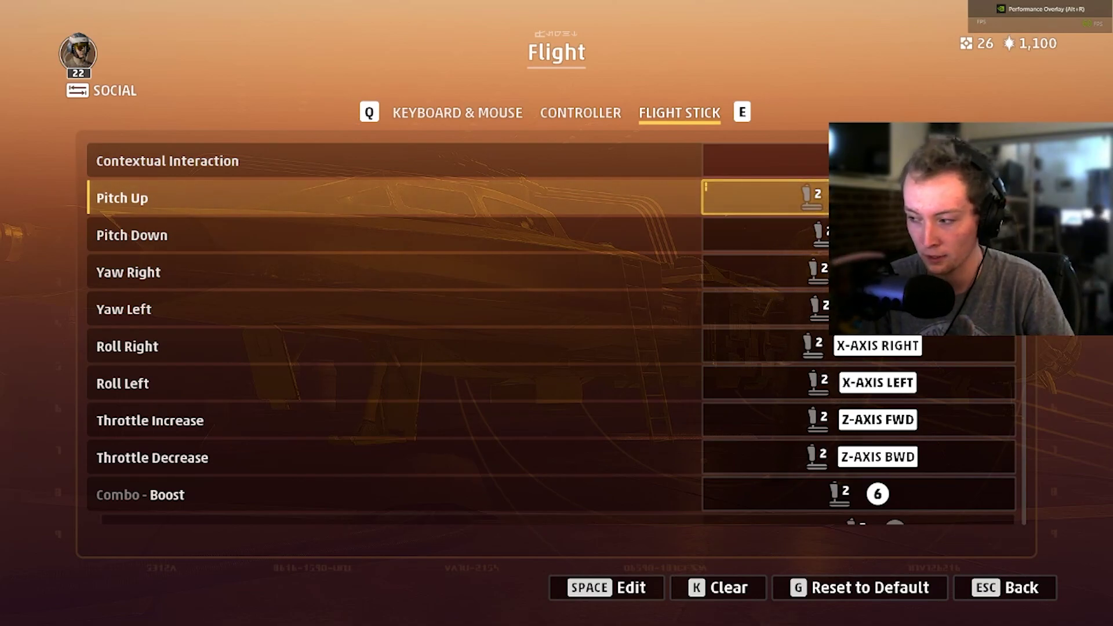
key(alt+Tab)
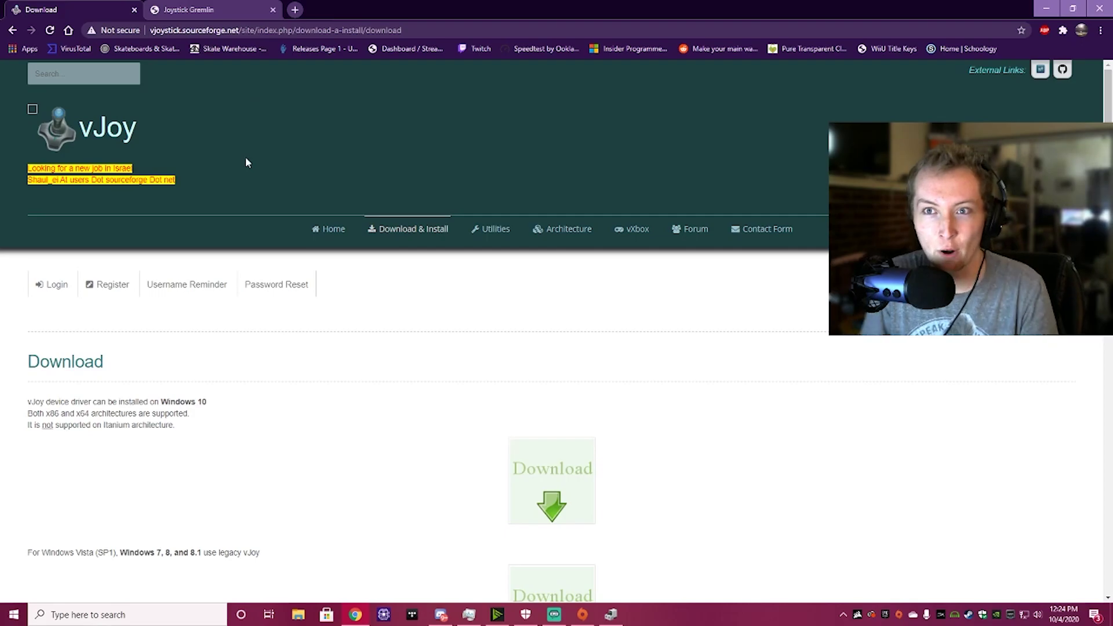
- Start downloading vJoySetup.exe from the vJoy download page, saving it to the Desktop
click(225, 10)
click(74, 9)
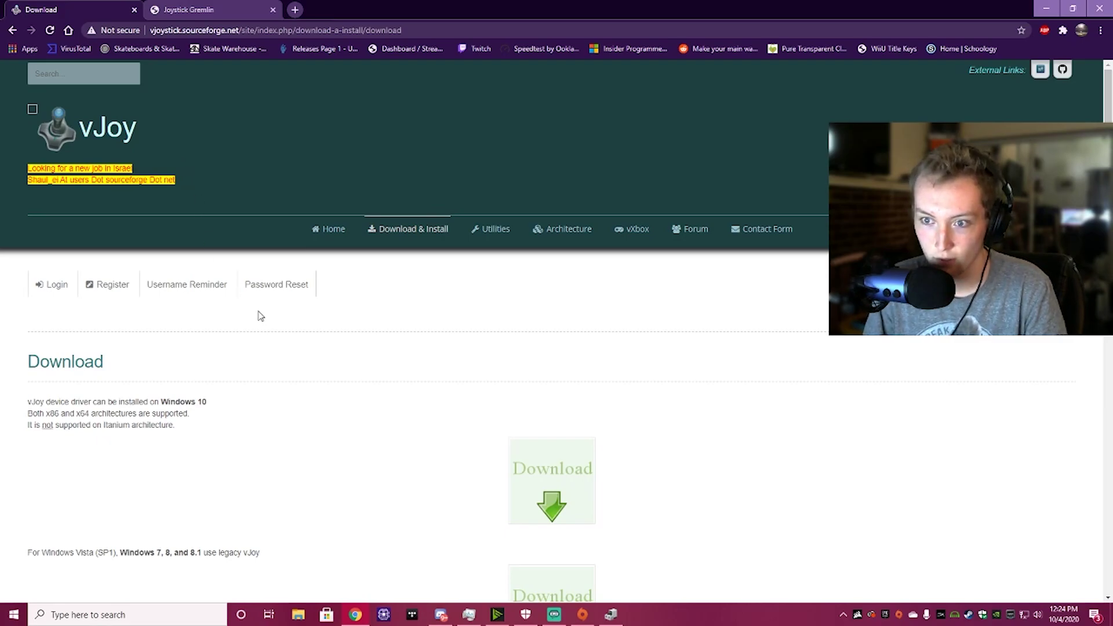
scroll(231, 334, down, 2)
scroll(561, 390, up, 1)
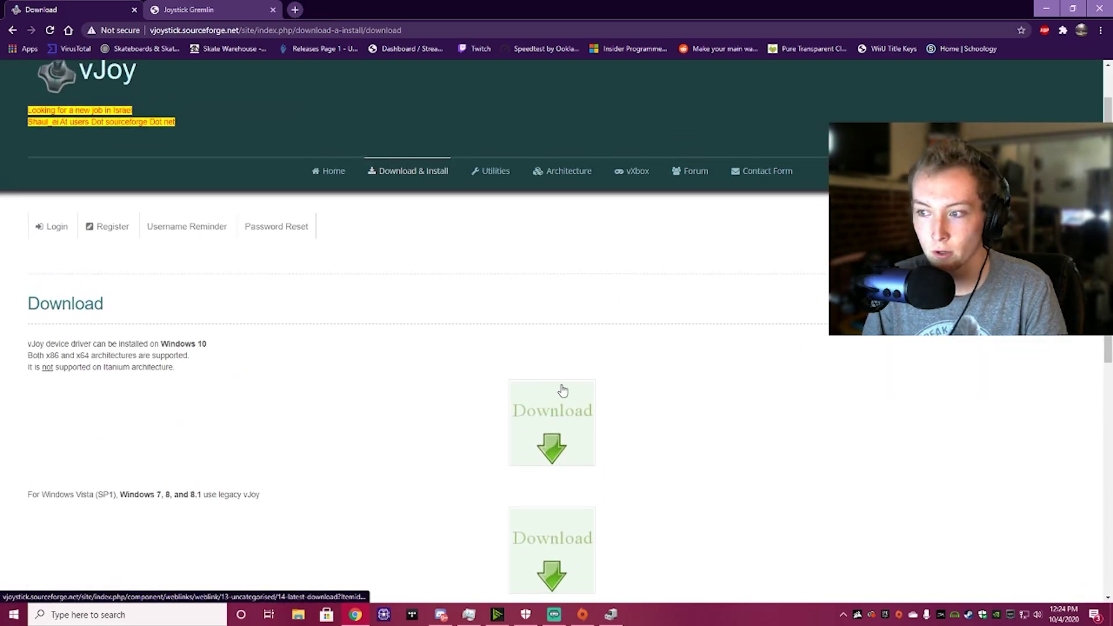
click(549, 432)
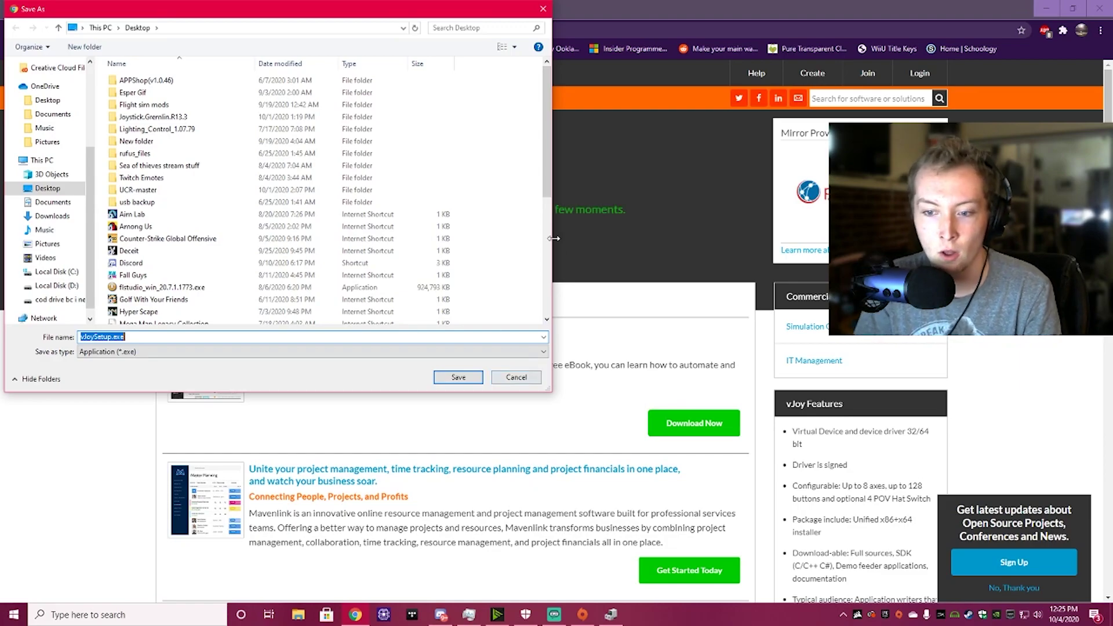
- Launch Configure vJoy from Windows search with 'vjo' and reposition the vJoyConf window for vJoy Device 1
click(119, 620)
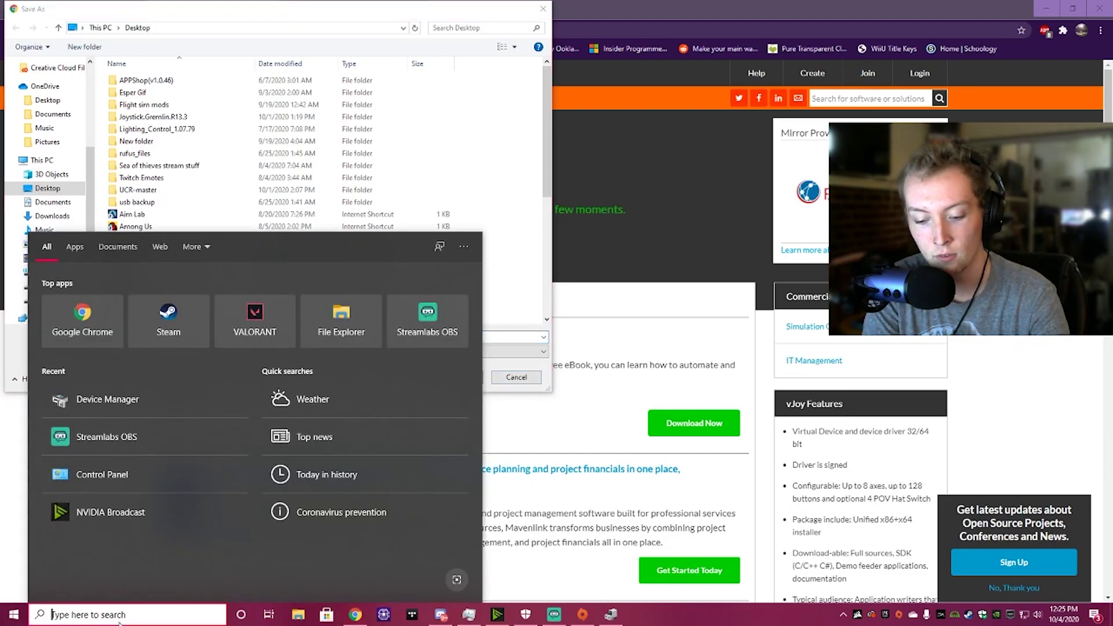
text(vjo)
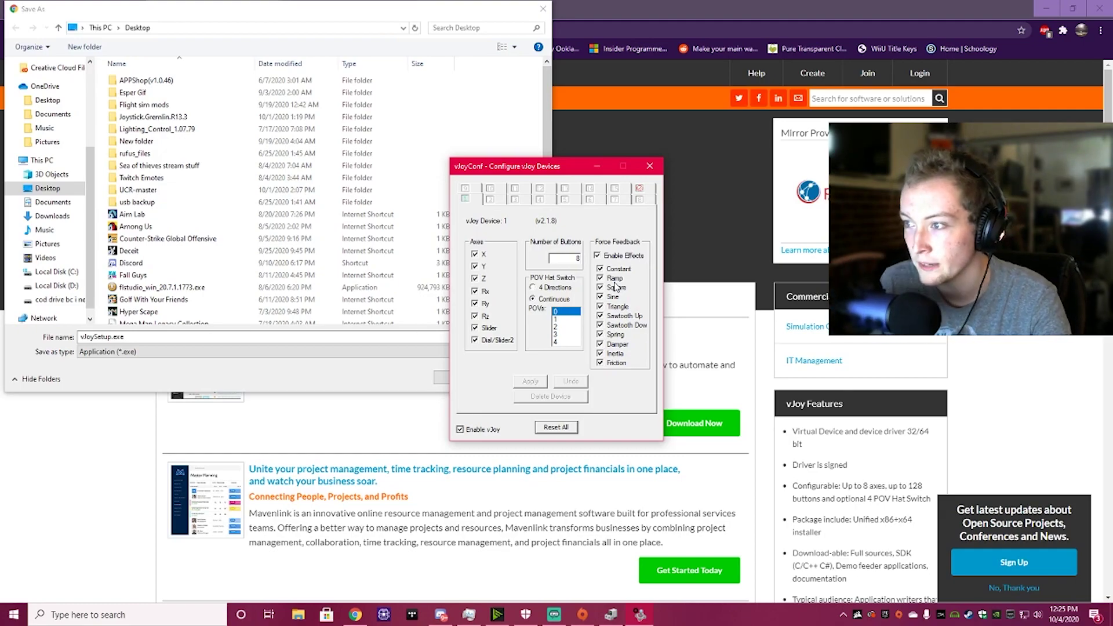
scroll(597, 133, down, 4)
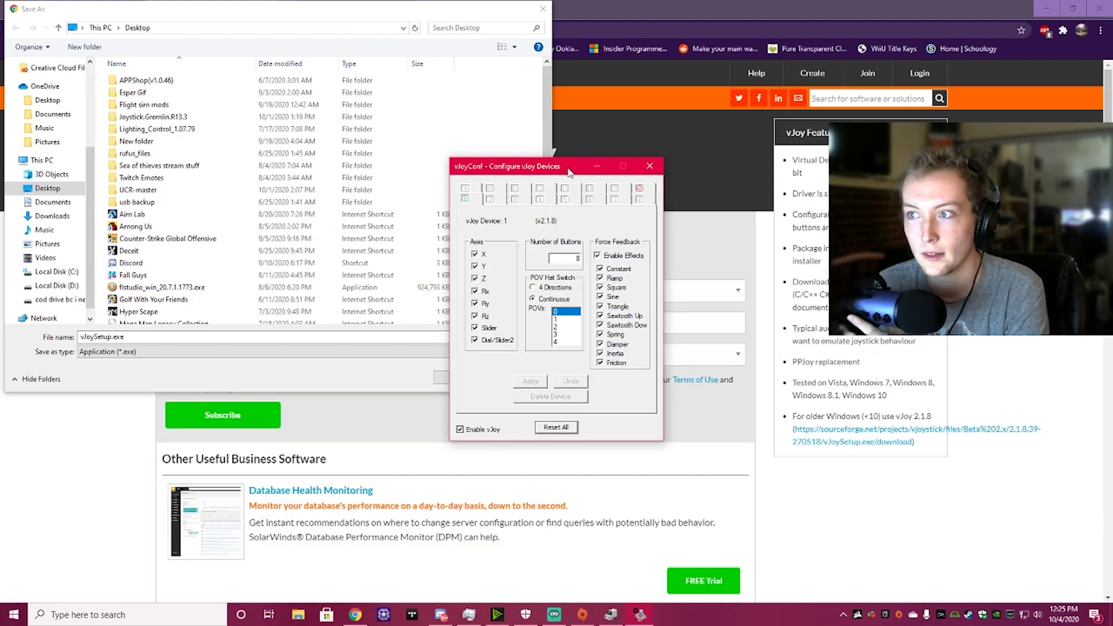
drag(569, 173, 498, 224)
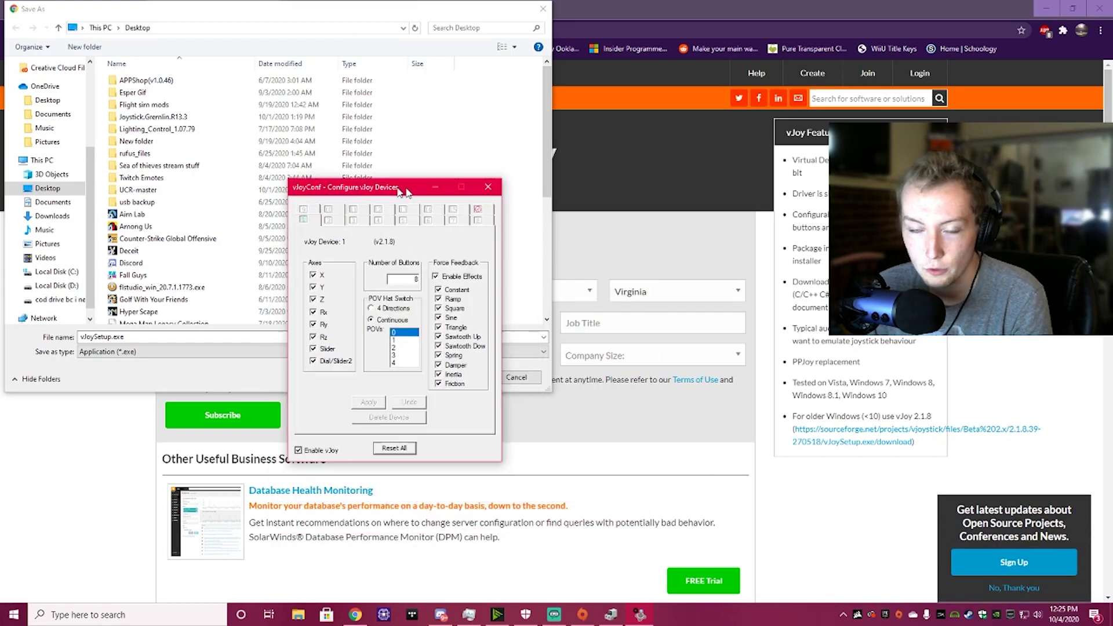
drag(401, 191, 440, 220)
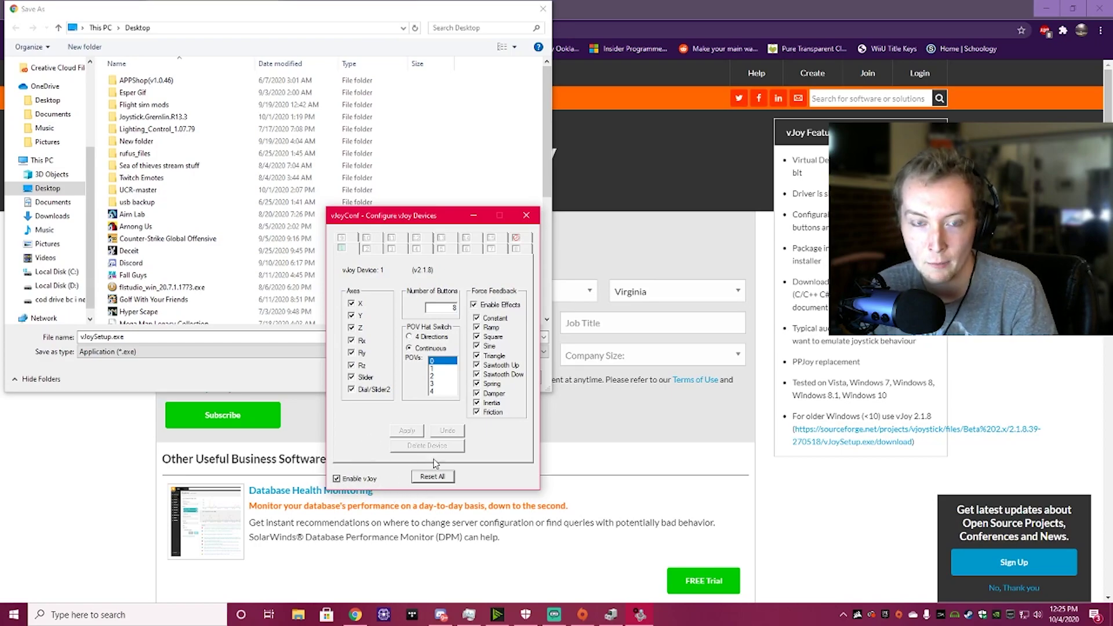
- Close vJoyConf and the Save As dialog, view the Joystick Gremlin Release 13.3 page, and minimize Chrome
click(526, 217)
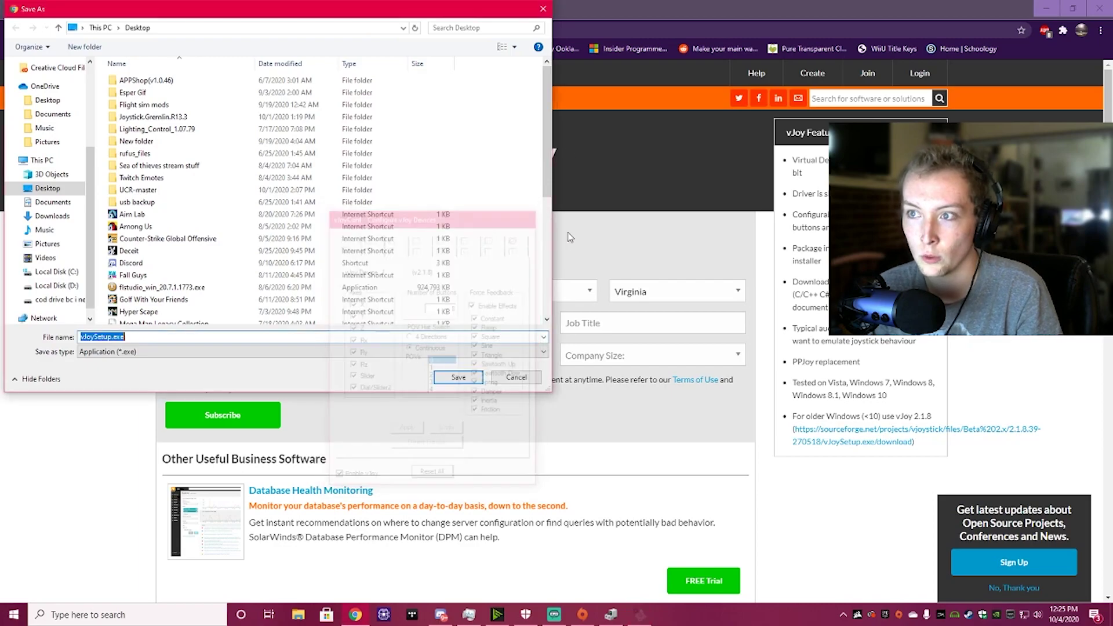
click(543, 11)
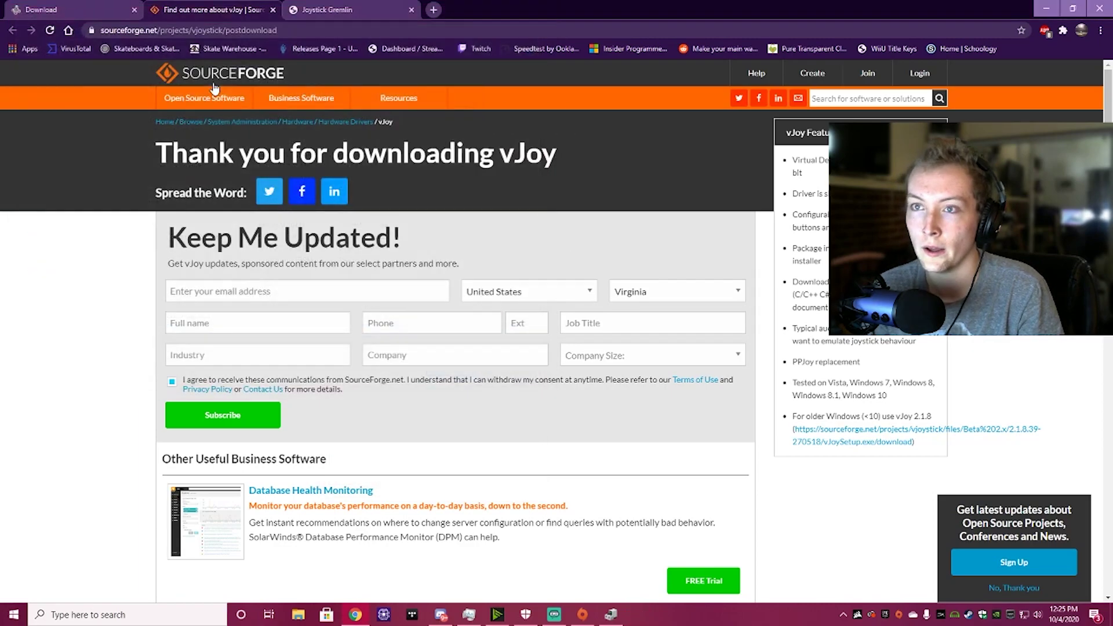
click(328, 10)
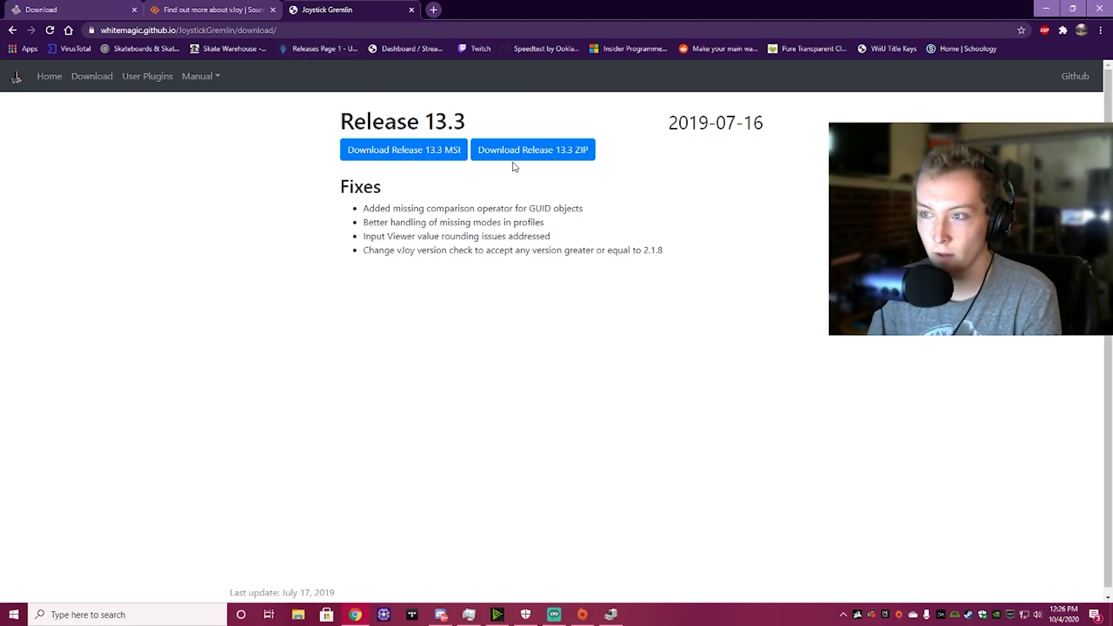
click(1039, 8)
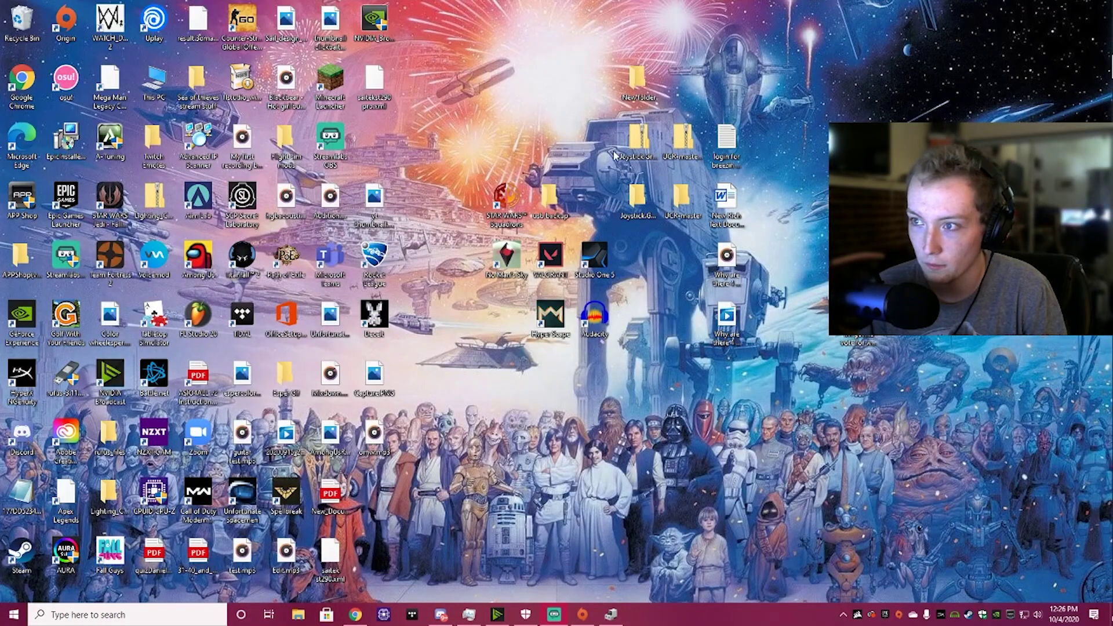
- Open the Joystick.Gremlin.R13.3 zip and its inner Joystick.Gremlin.R13.3 folder in File Explorer
click(638, 139)
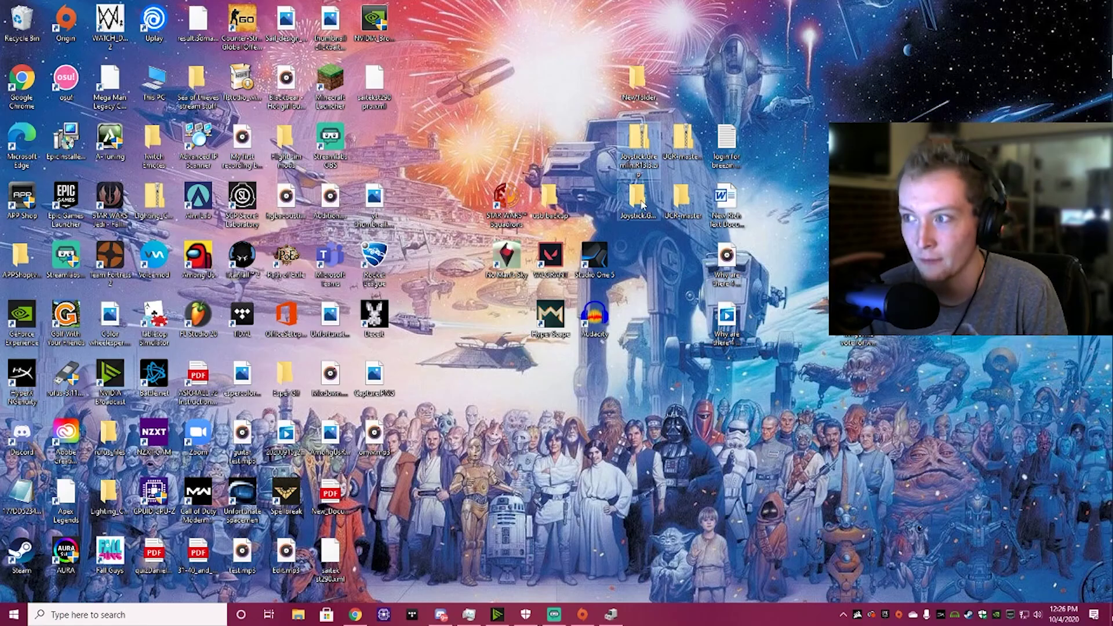
right_click(636, 123)
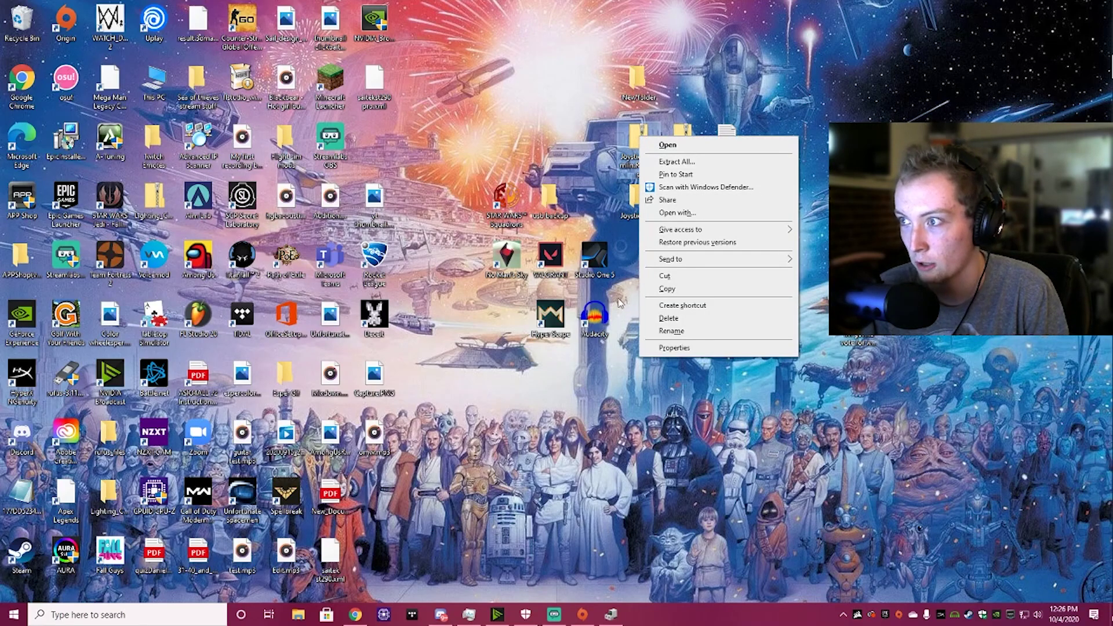
click(638, 178)
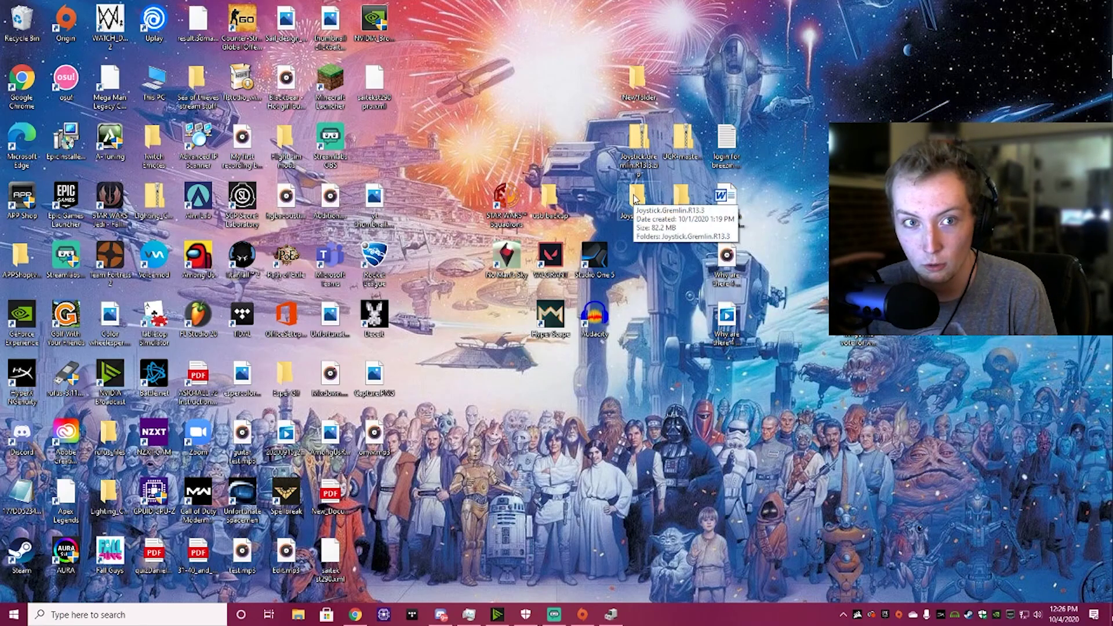
double_click(636, 197)
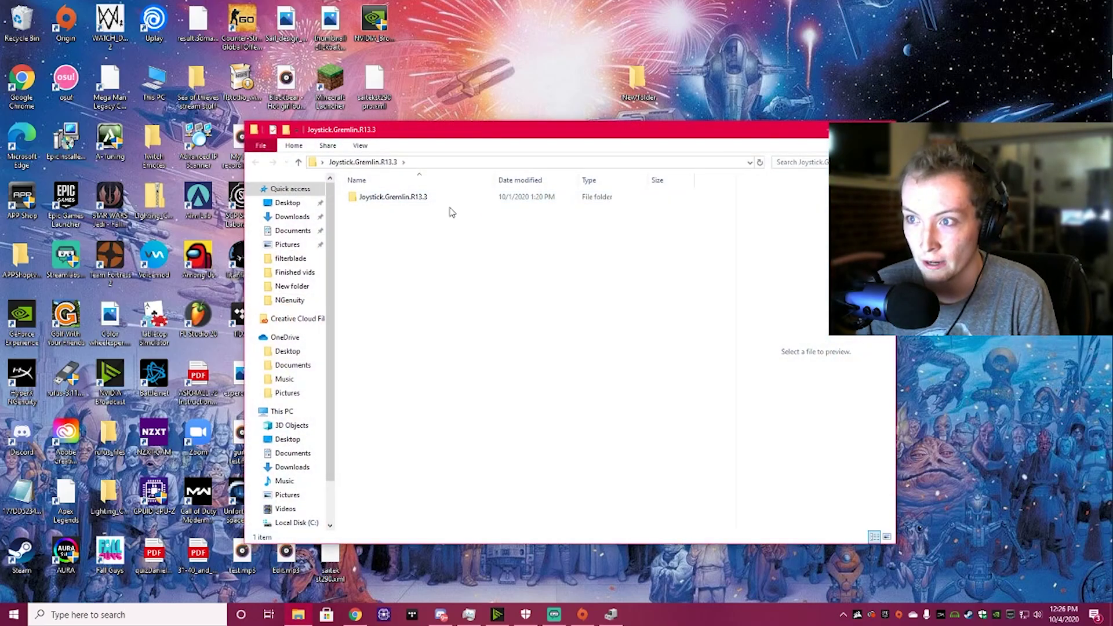
double_click(447, 200)
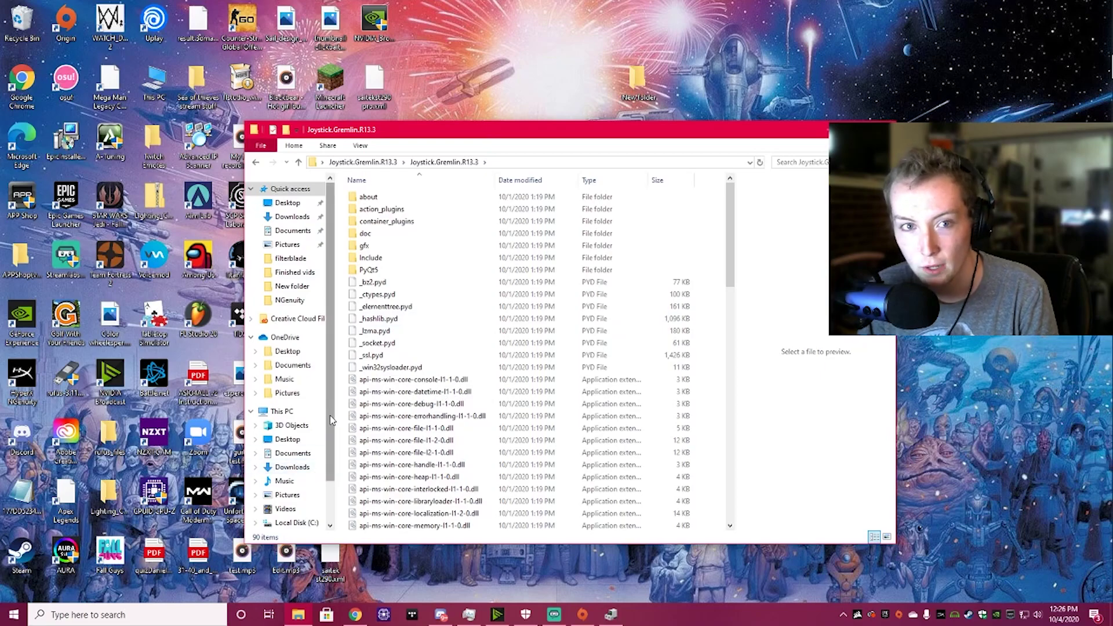
scroll(325, 411, down, 1)
scroll(379, 409, down, 1)
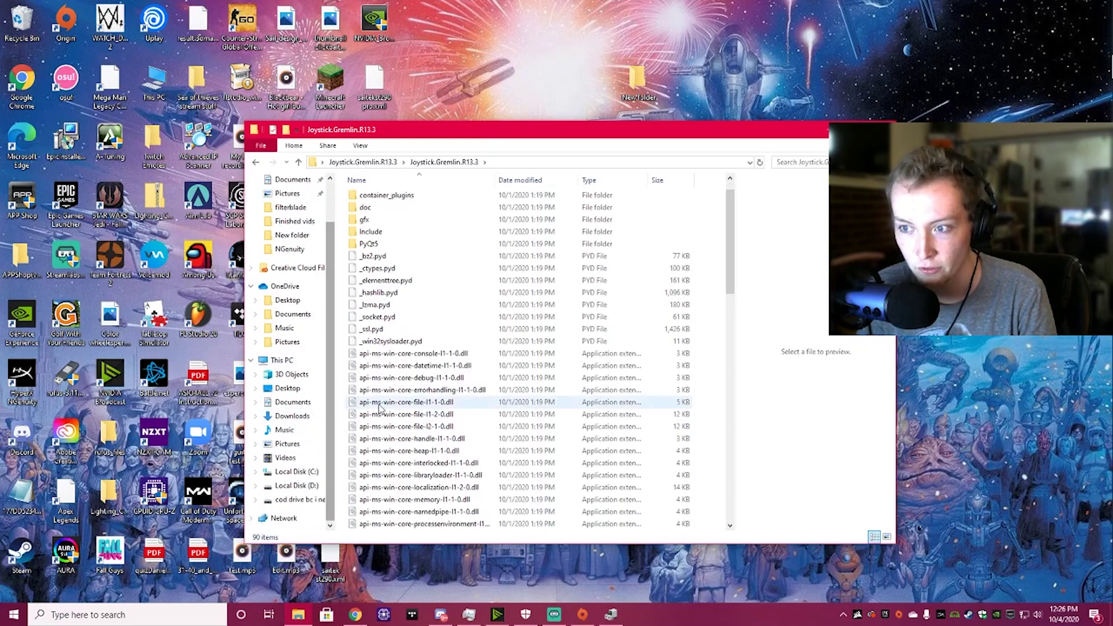
scroll(380, 409, down, 13)
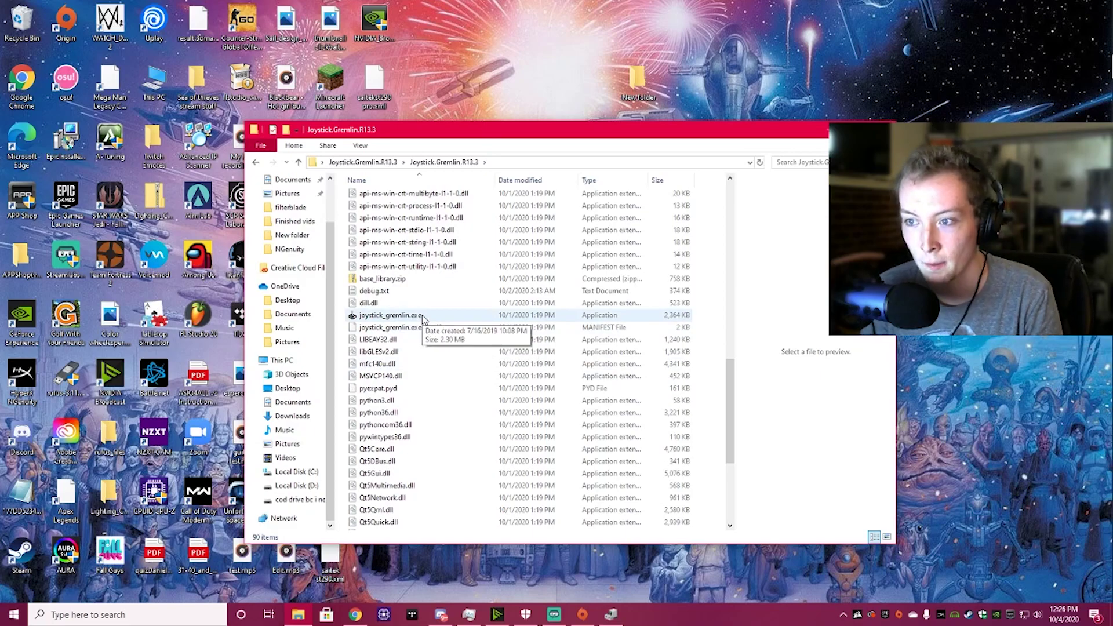
- Launch joystick_gremlin.exe and enlarge its window to show the Saitek ST290 Pro inputs down to Hat 1
double_click(423, 318)
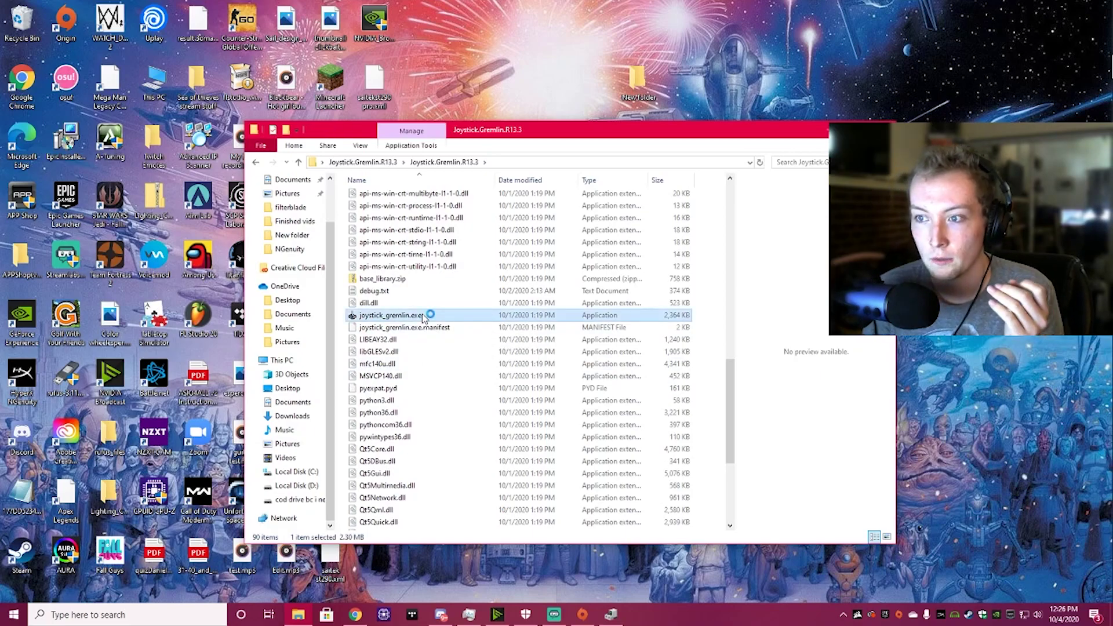
scroll(684, 370, up, 11)
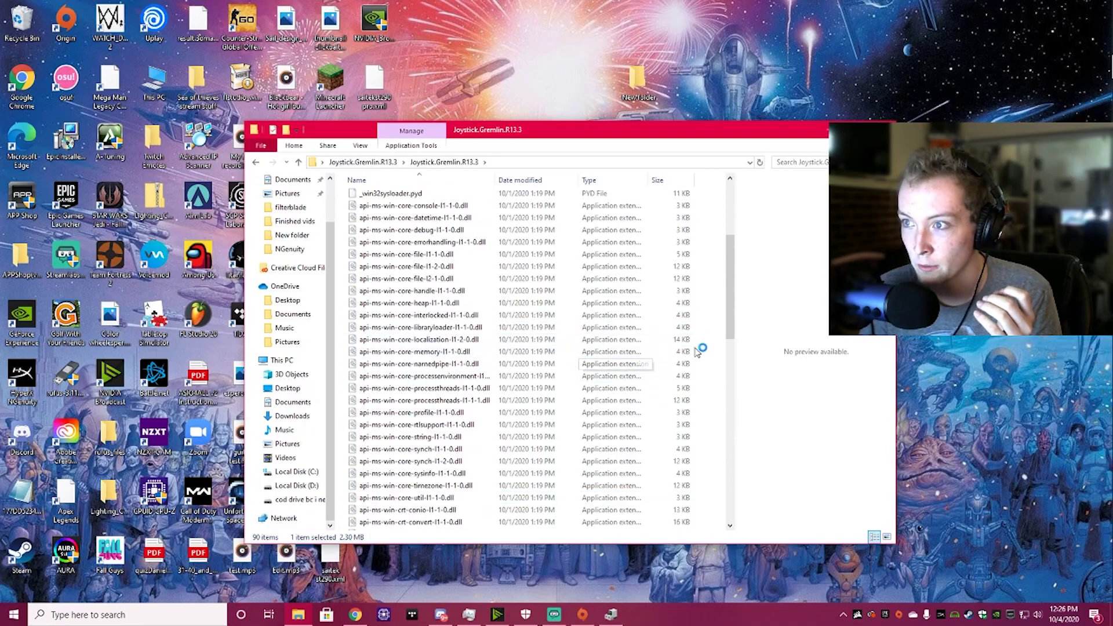
scroll(638, 336, down, 15)
scroll(526, 341, up, 10)
scroll(508, 340, down, 10)
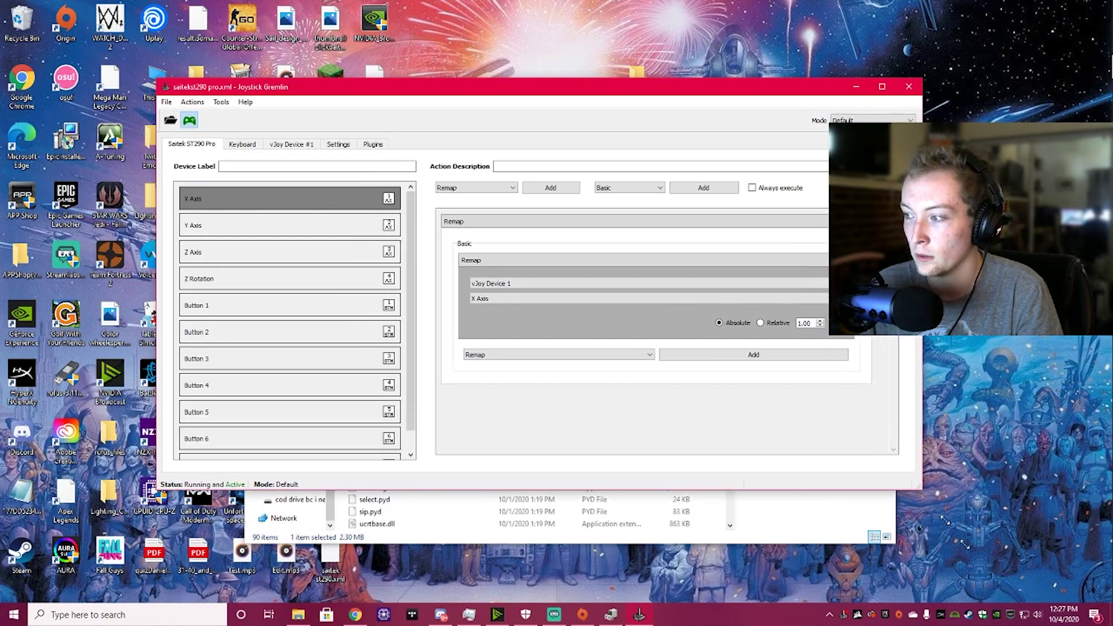
drag(922, 490, 1046, 582)
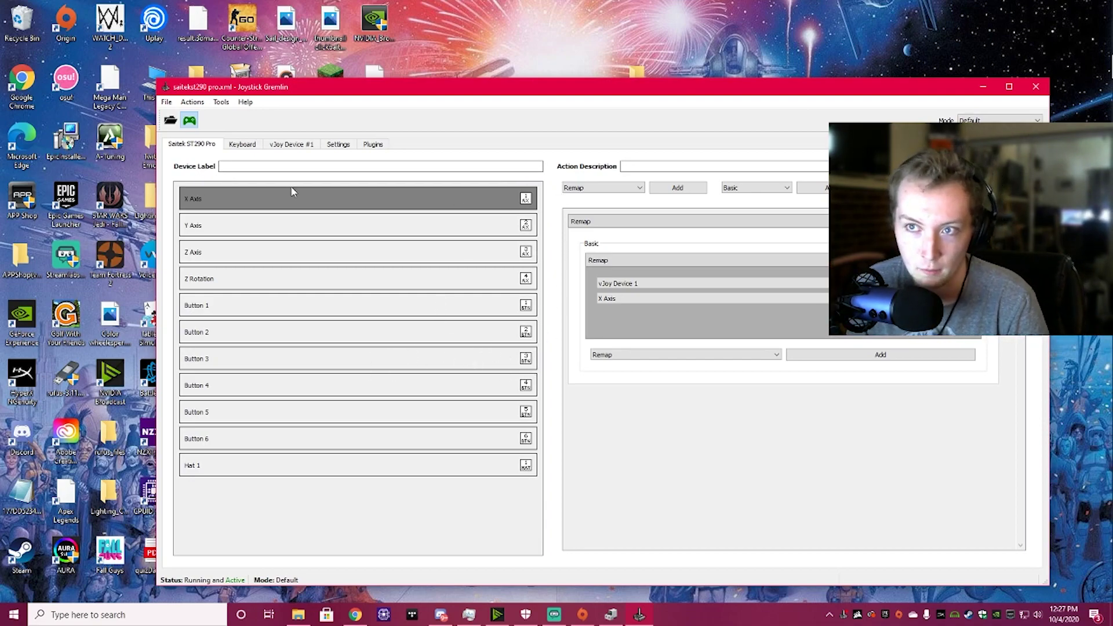
- Look over the Keyboard tab and File and Tools menus, then create a new empty profile with File > New Profile
click(245, 145)
click(203, 145)
click(166, 102)
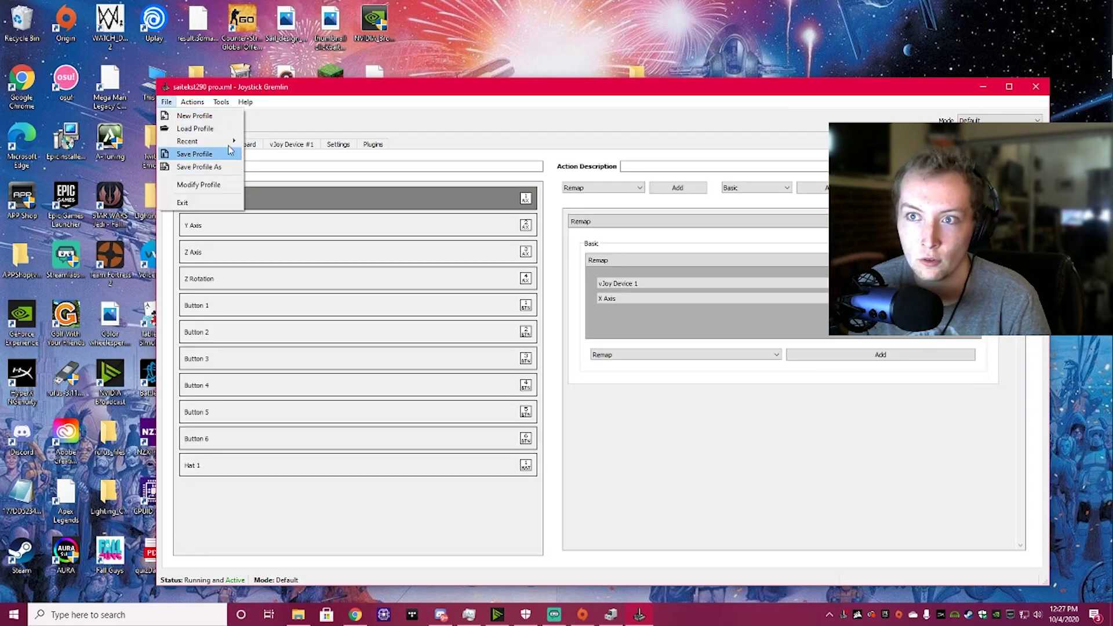
click(221, 102)
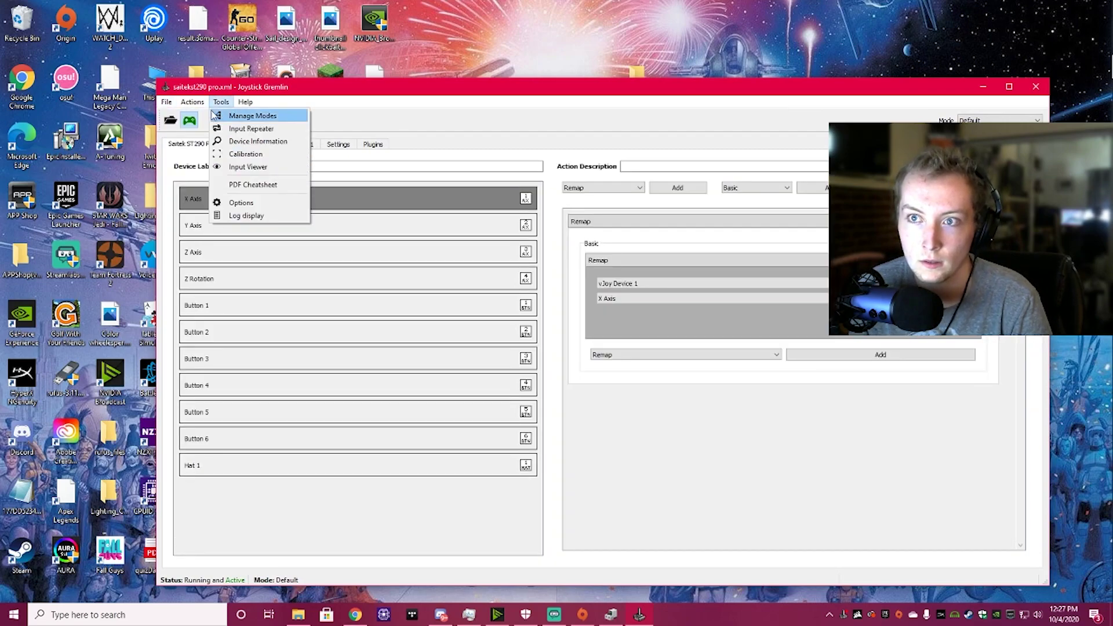
click(166, 102)
click(166, 102)
click(186, 115)
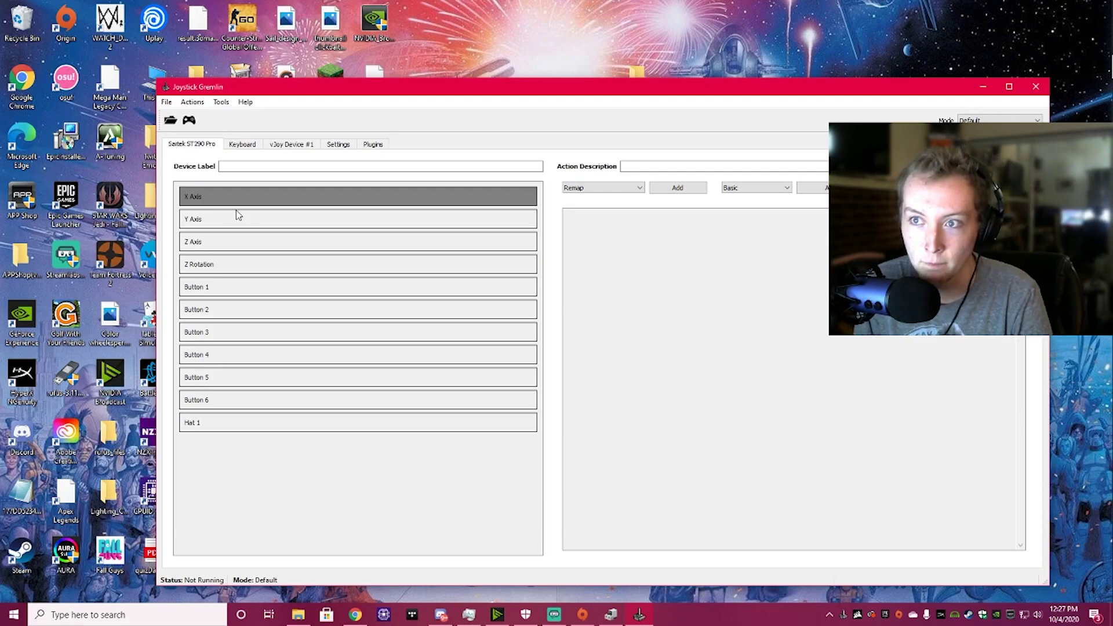
click(192, 103)
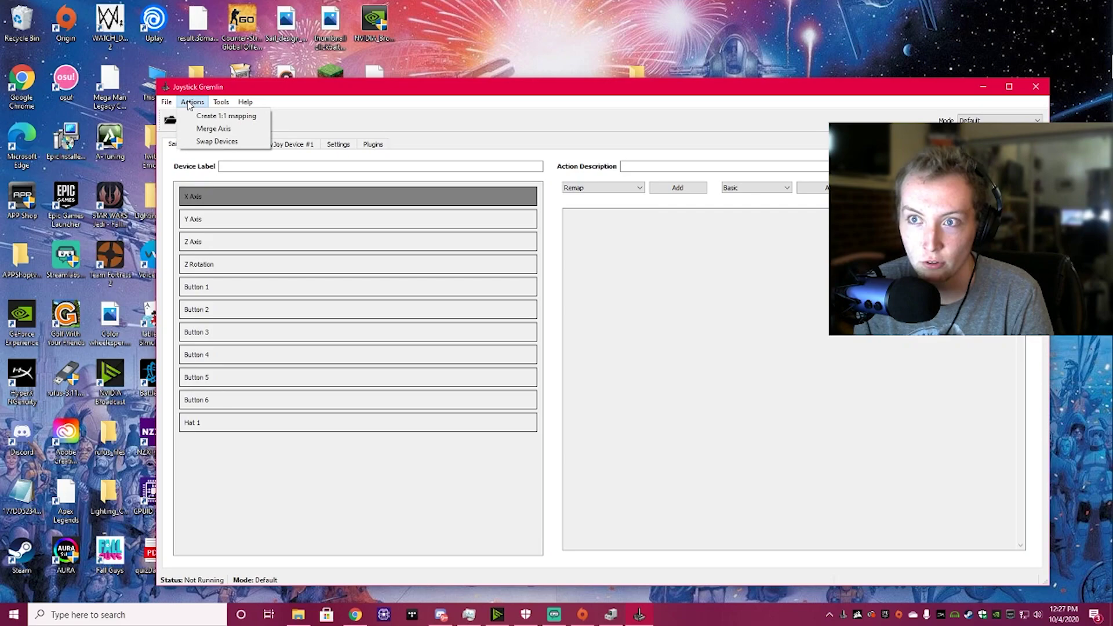
- Create a 1:1 mapping of all Saitek ST290 Pro inputs onto vJoy Device 1, checking the Y and Z Axis remaps
click(206, 116)
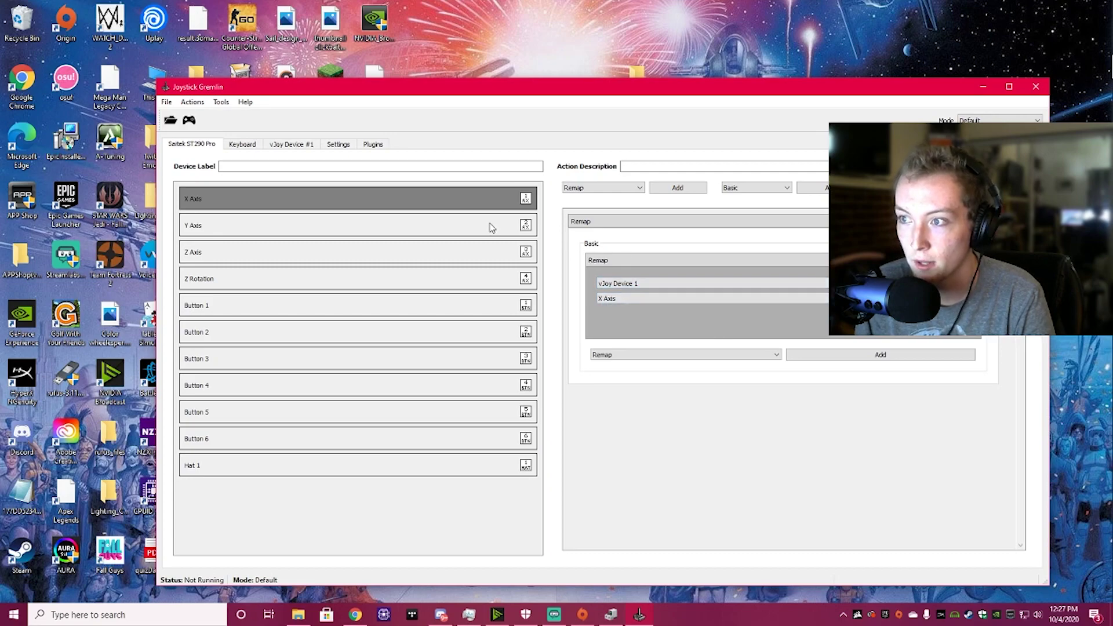
click(391, 226)
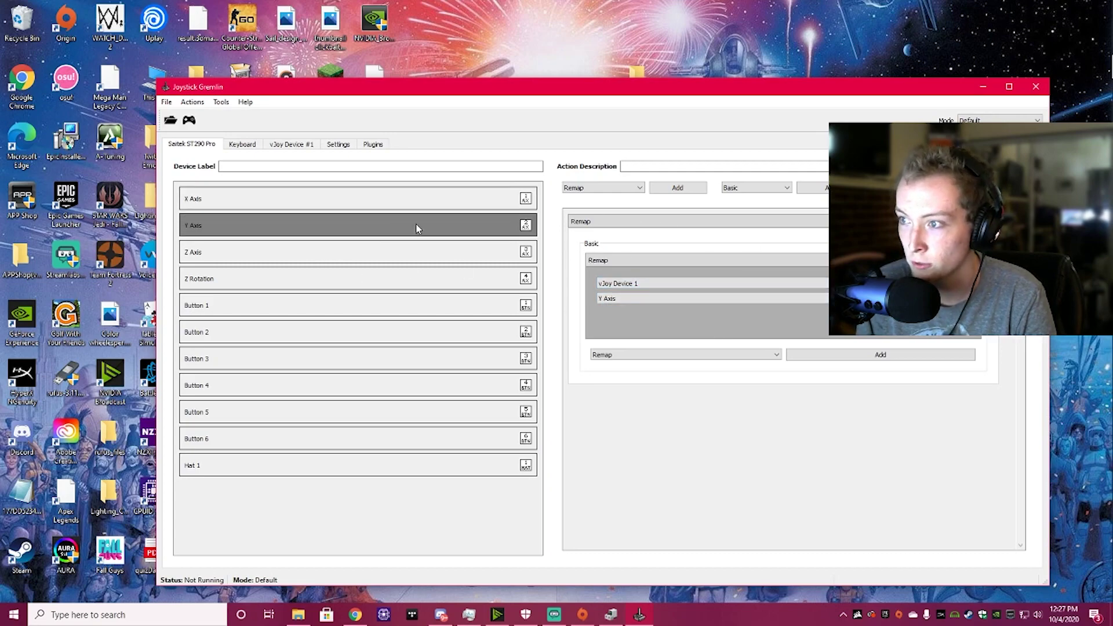
click(384, 261)
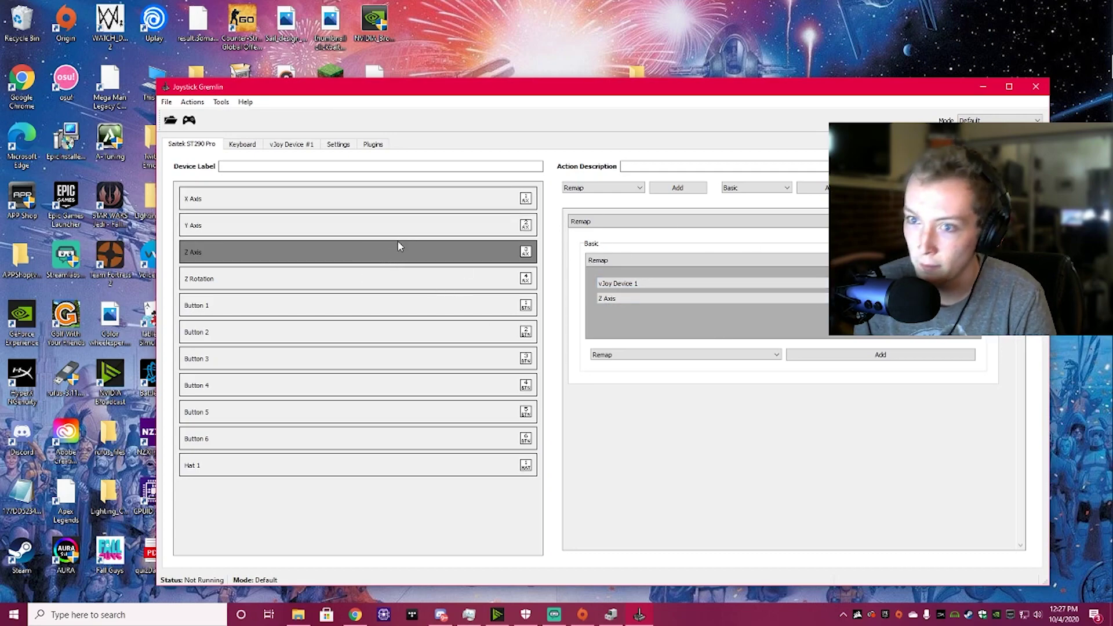
click(374, 204)
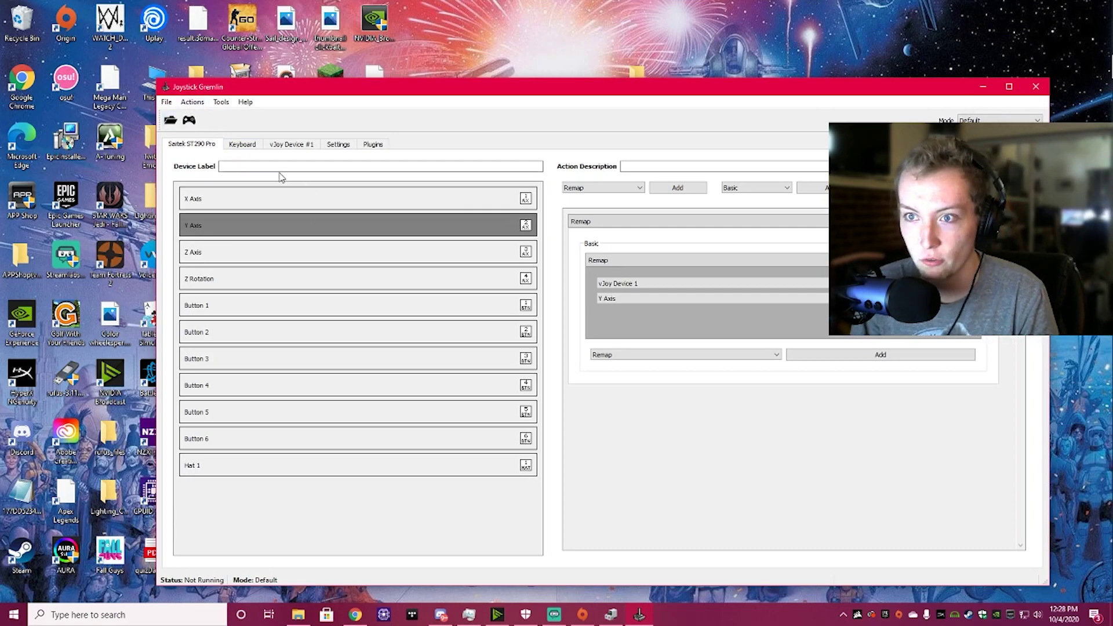
click(193, 102)
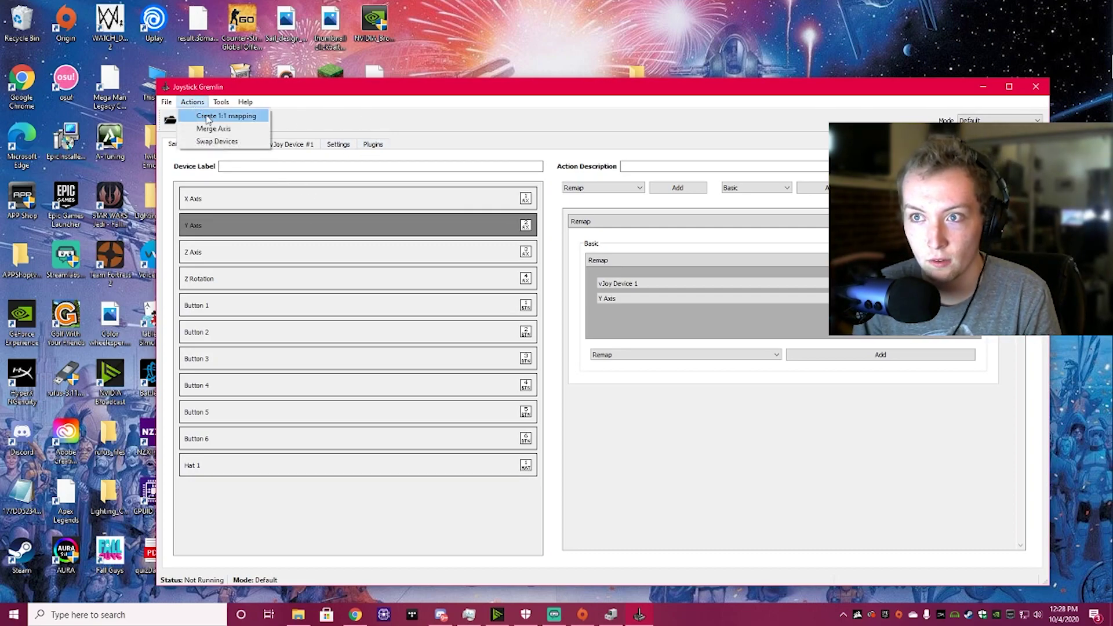
click(382, 132)
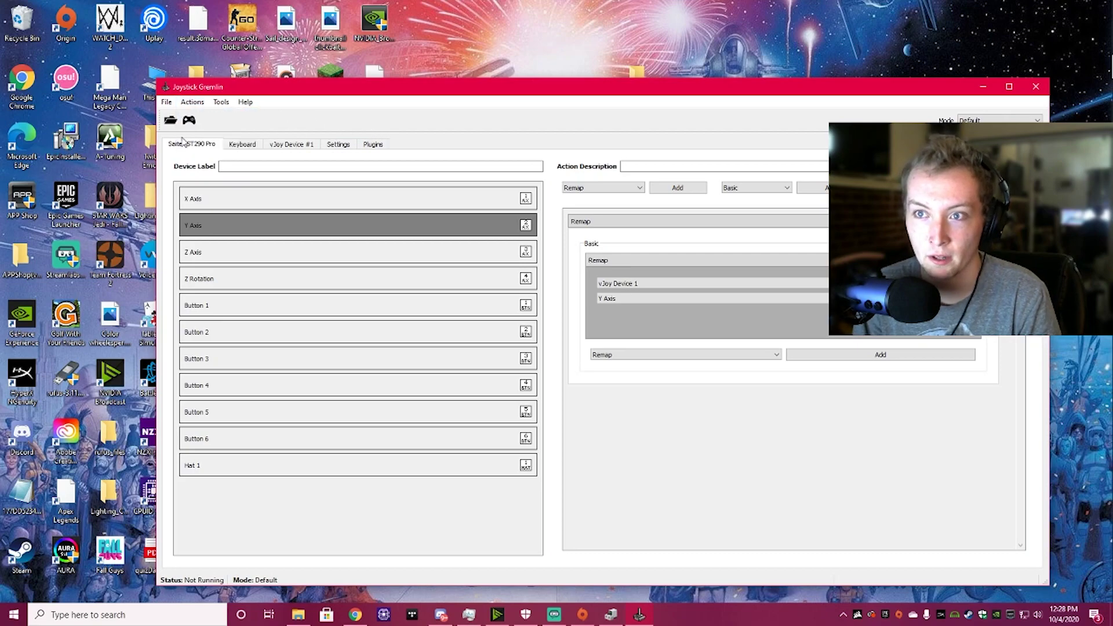
- Switch between the Keyboard, vJoy Device #1 and Saitek ST290 Pro tabs, ending on the empty Keyboard page
click(252, 144)
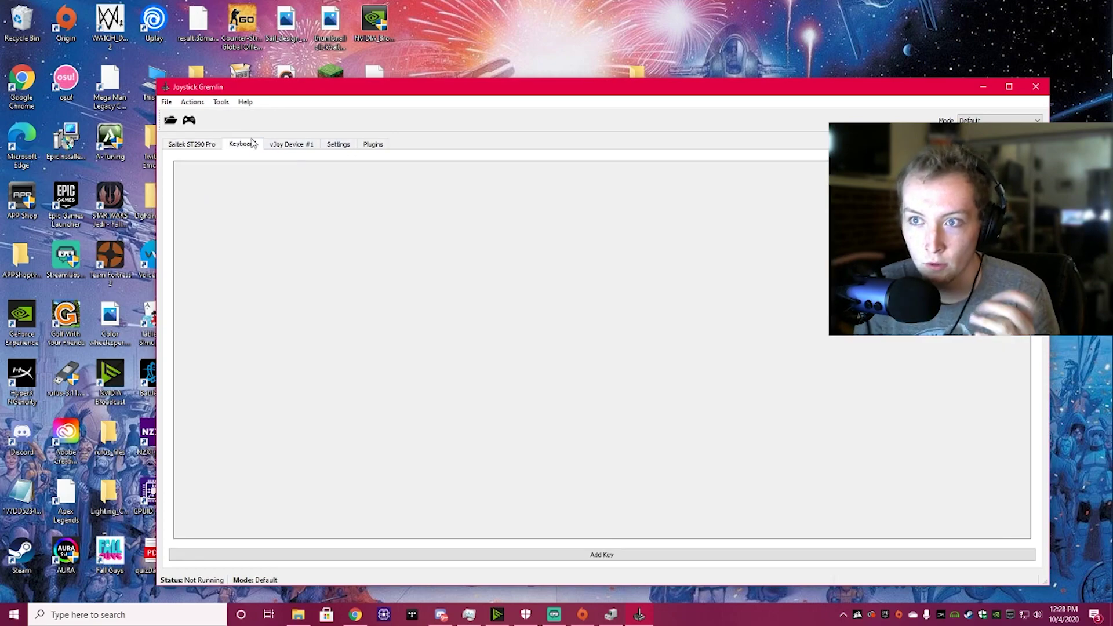
click(292, 144)
click(247, 145)
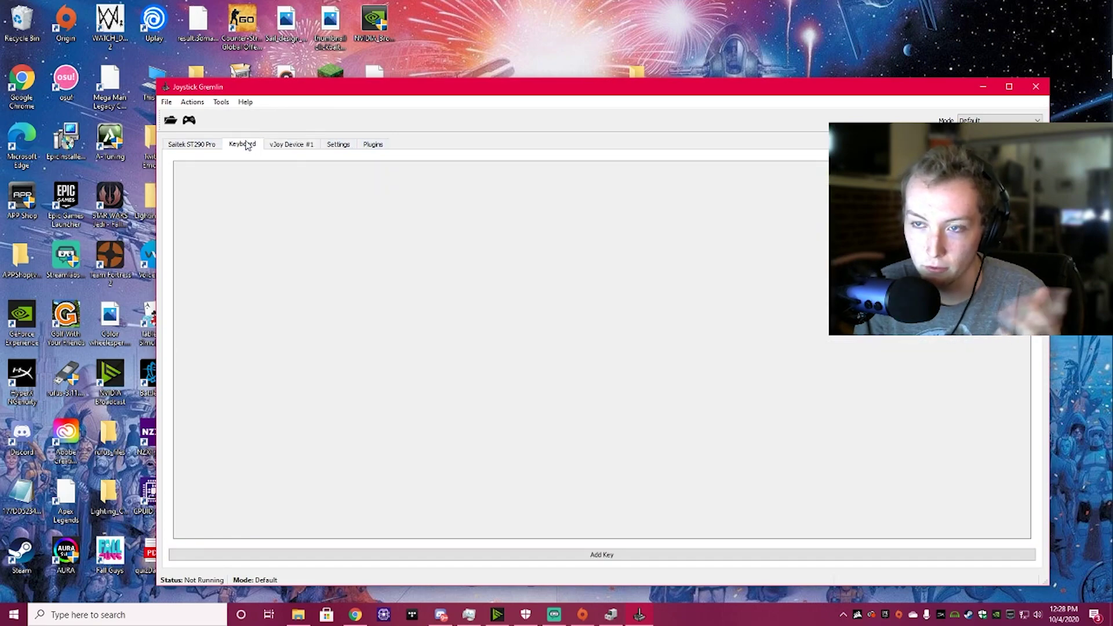
click(208, 146)
click(242, 146)
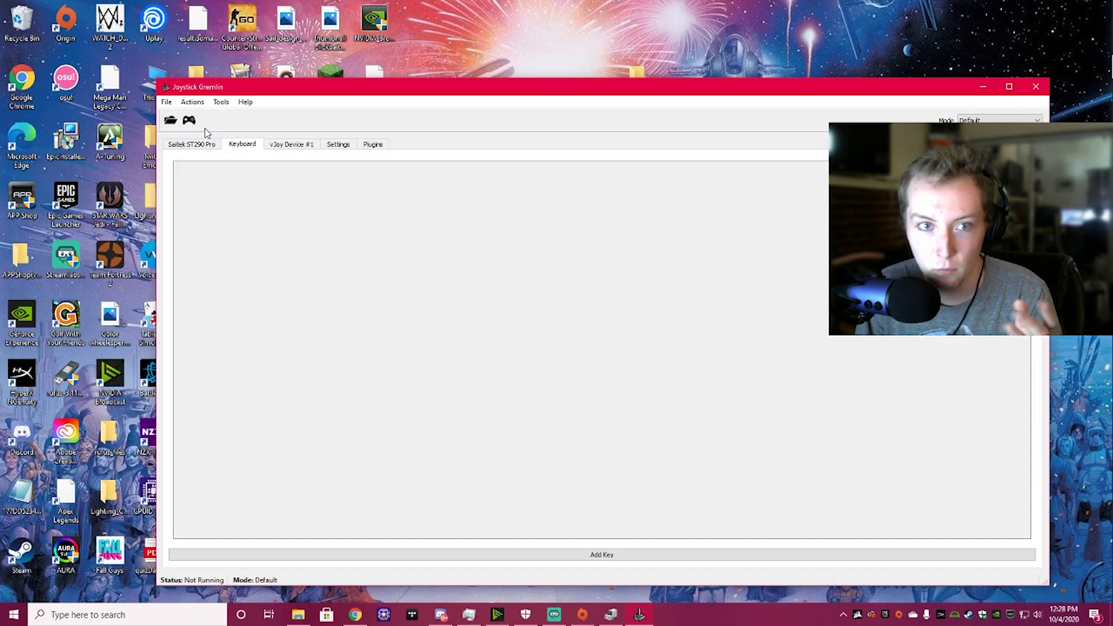
click(190, 102)
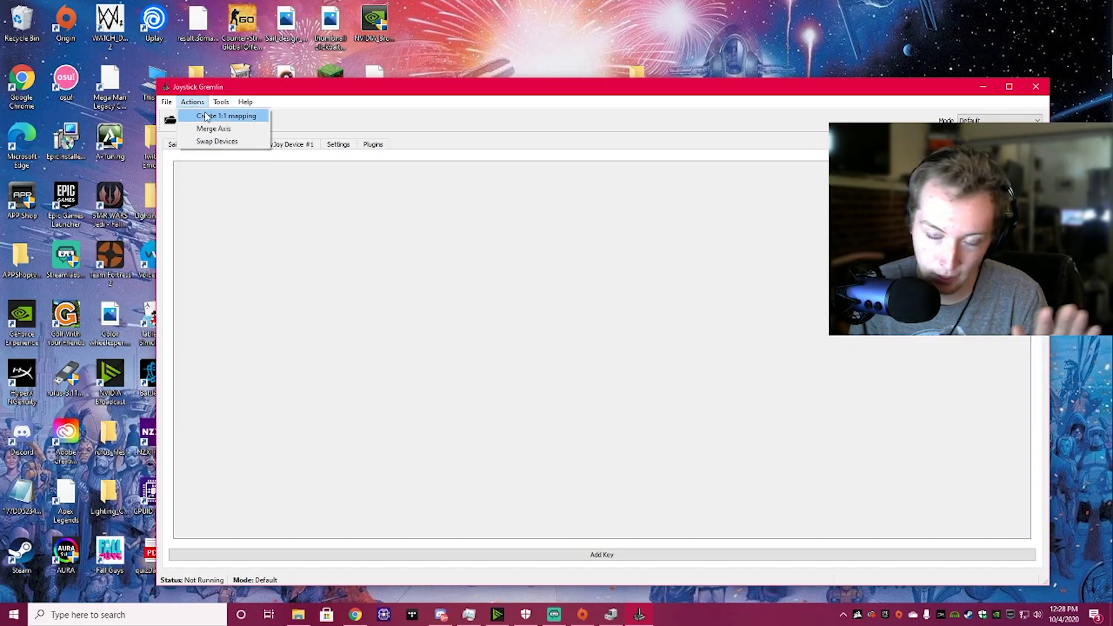
click(398, 101)
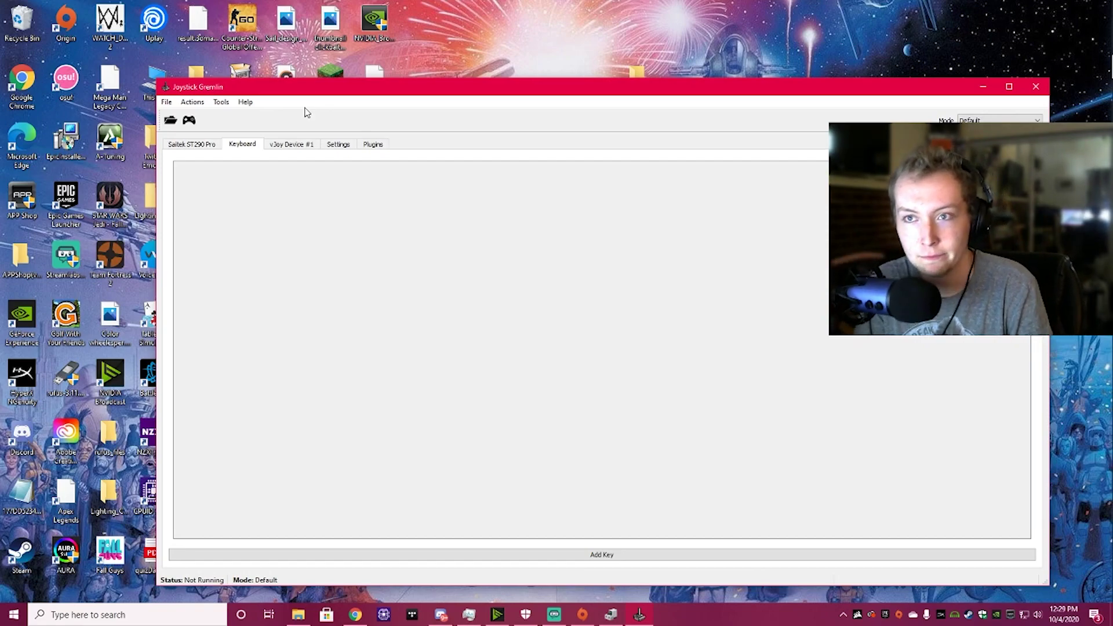
- Return to the Saitek ST290 Pro inputs, then start saving the profile under a new name and cancel
click(197, 145)
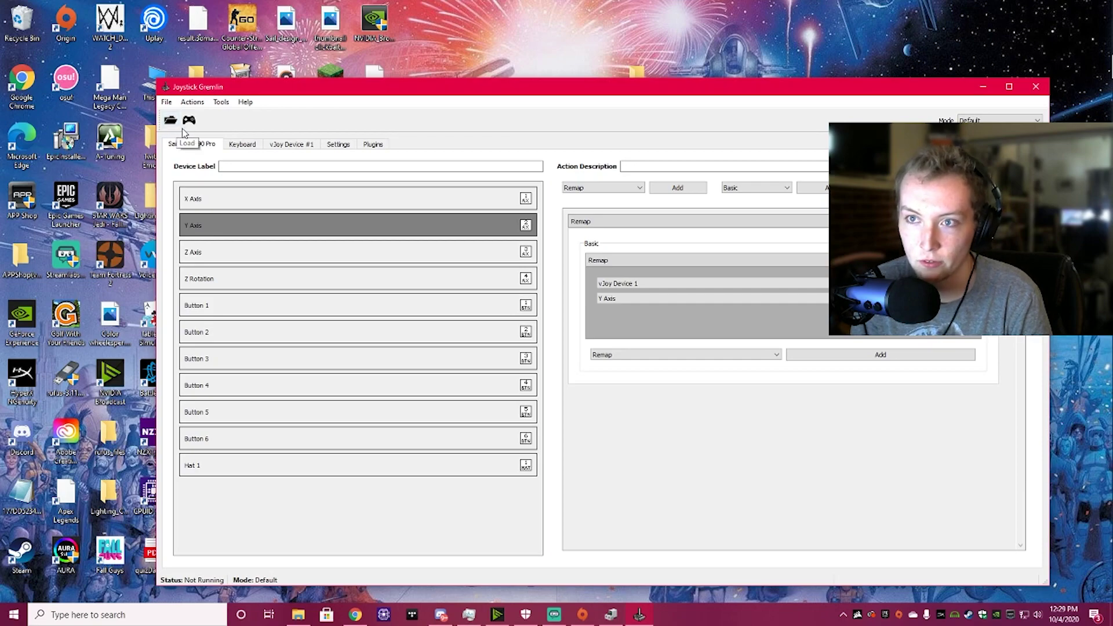
click(166, 103)
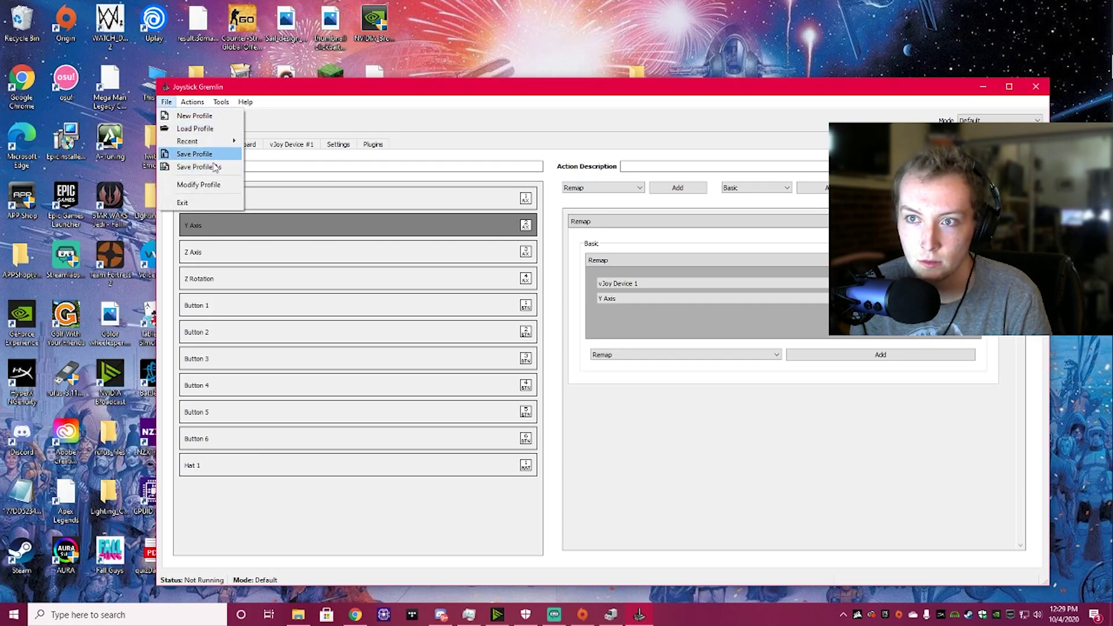
click(216, 168)
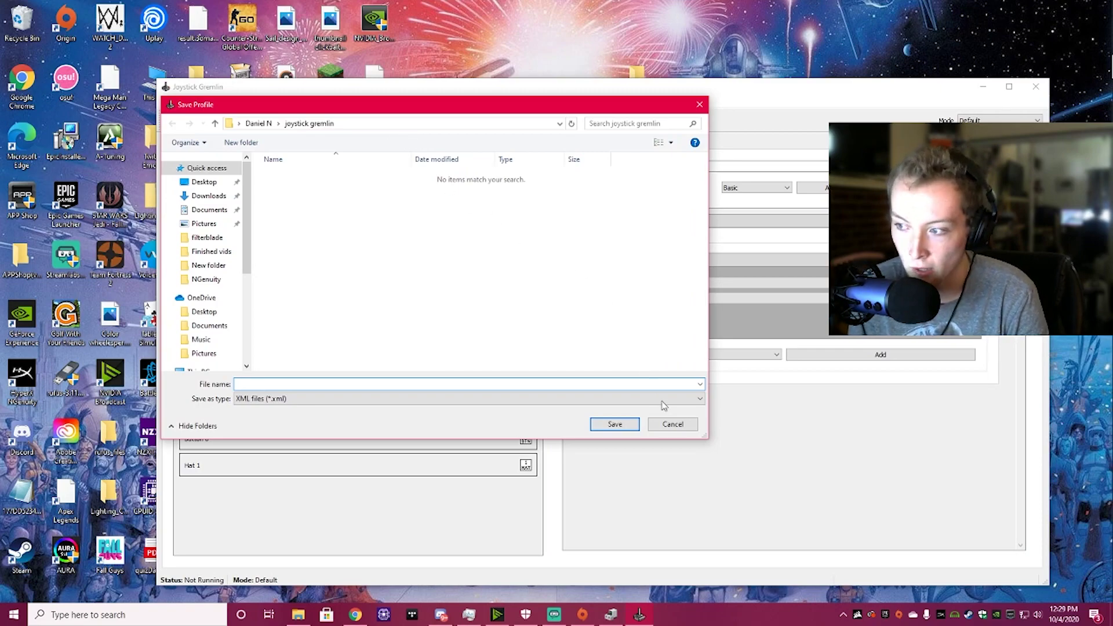
click(667, 425)
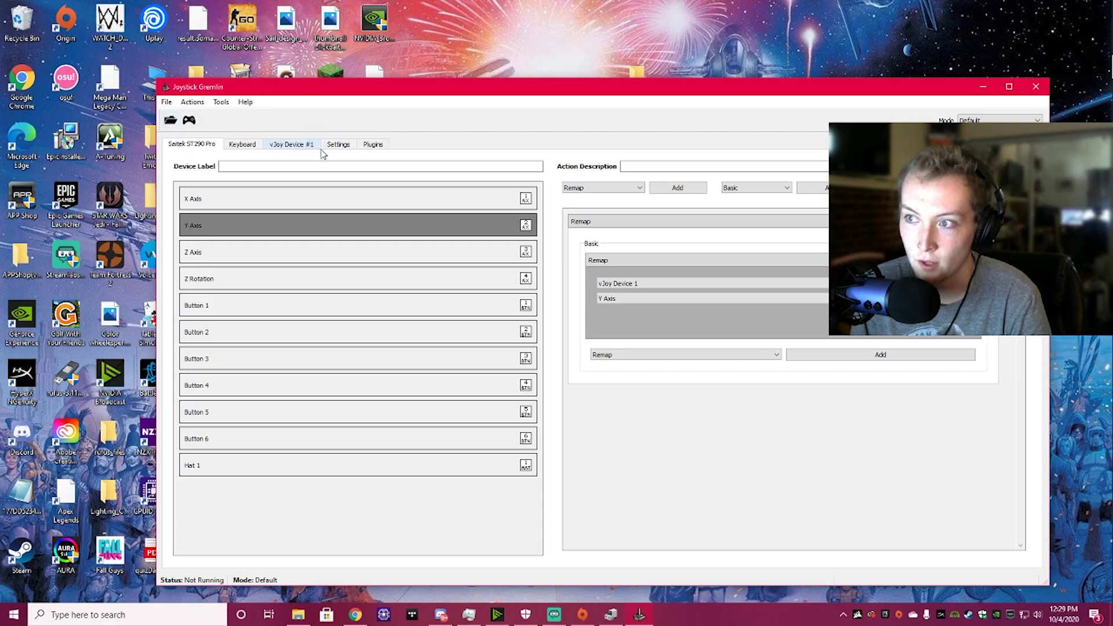
- Close the Joystick Gremlin window, keeping Y Axis remapped to vJoy Device 1
click(1038, 90)
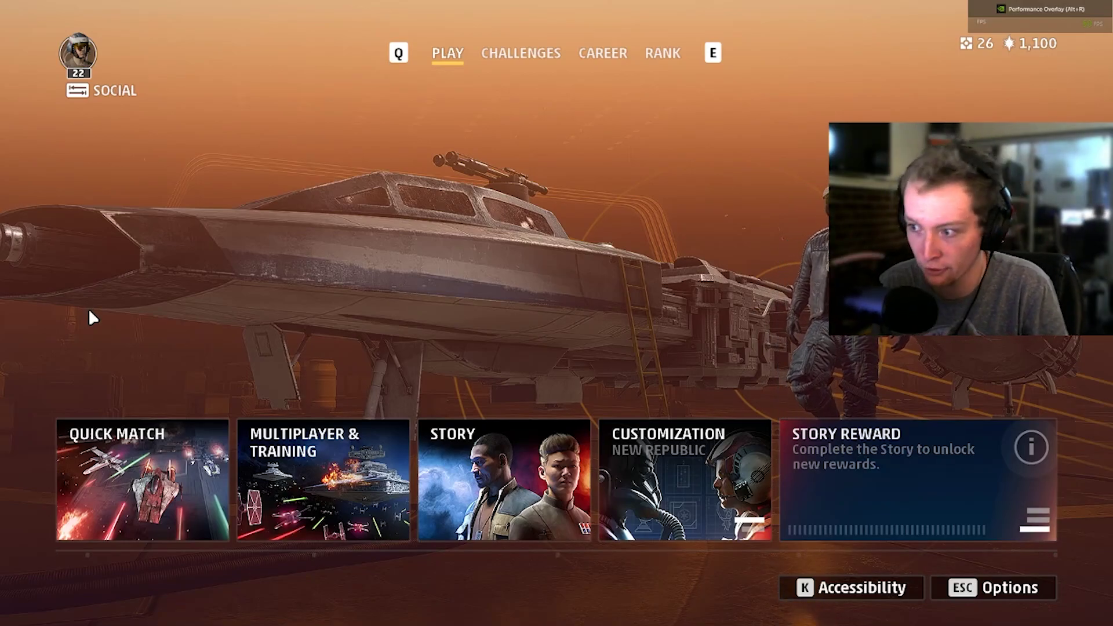
- Start a Multiplayer & Training practice session as the Galactic Empire and launch into flight
click(338, 467)
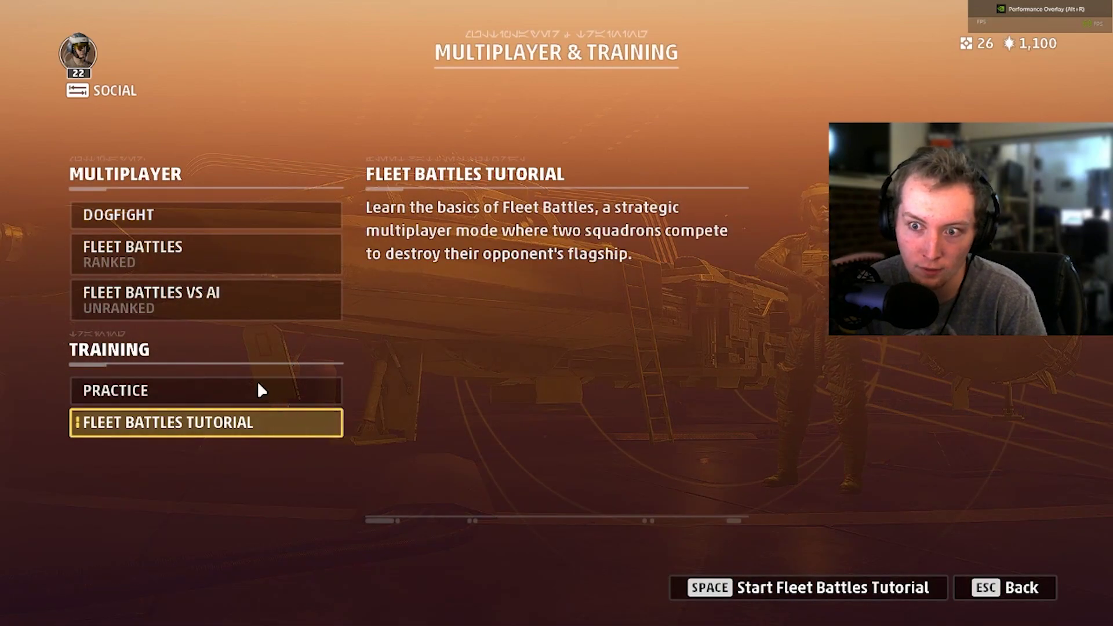
click(211, 388)
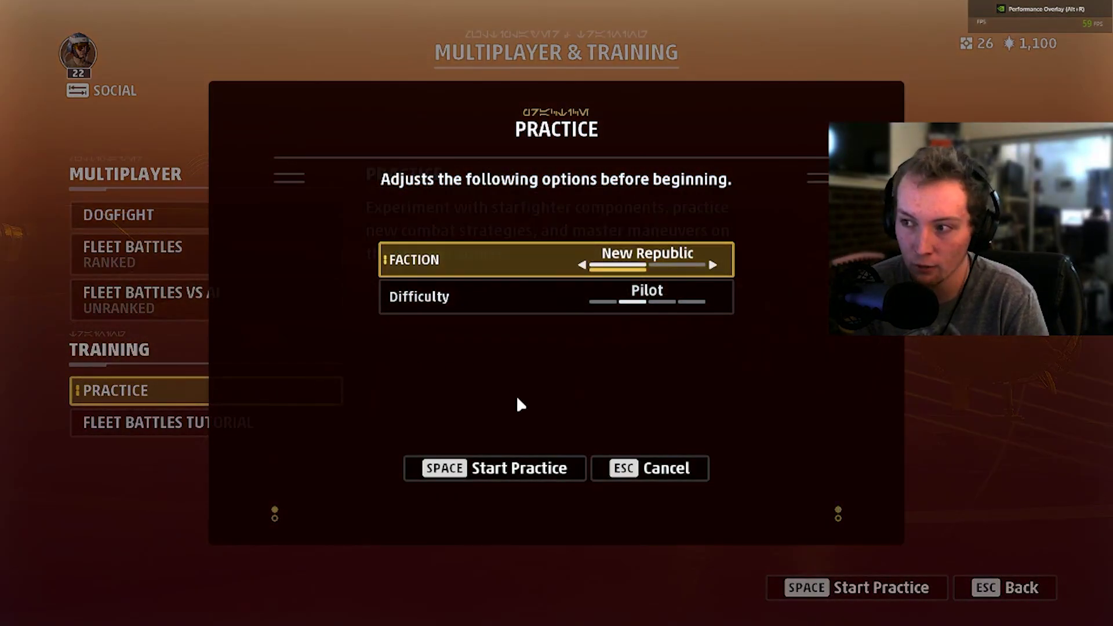
click(715, 267)
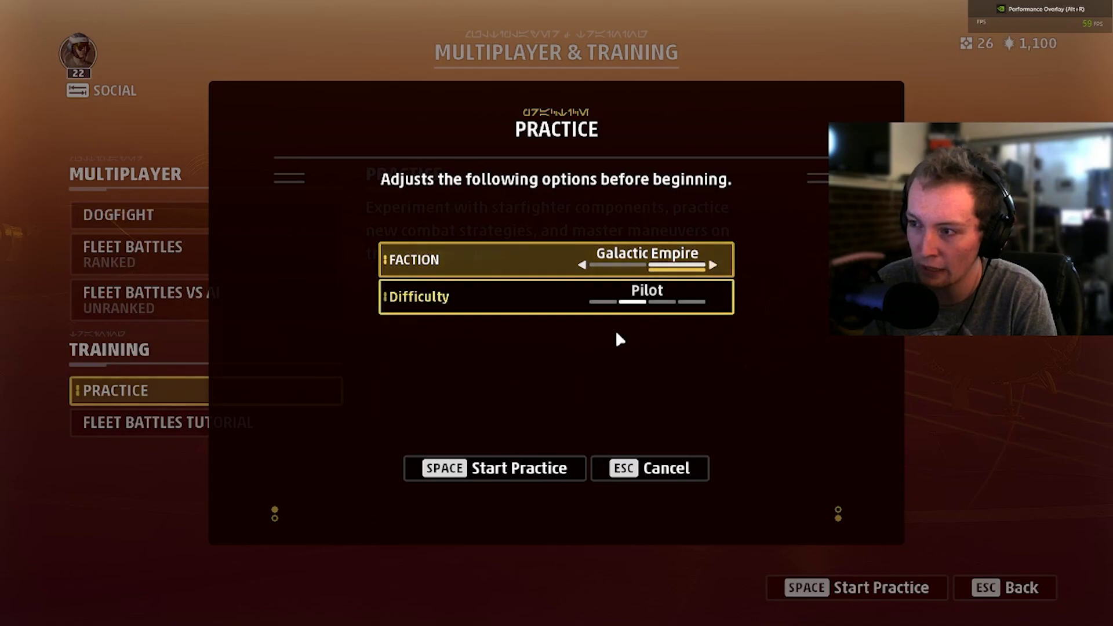
click(527, 463)
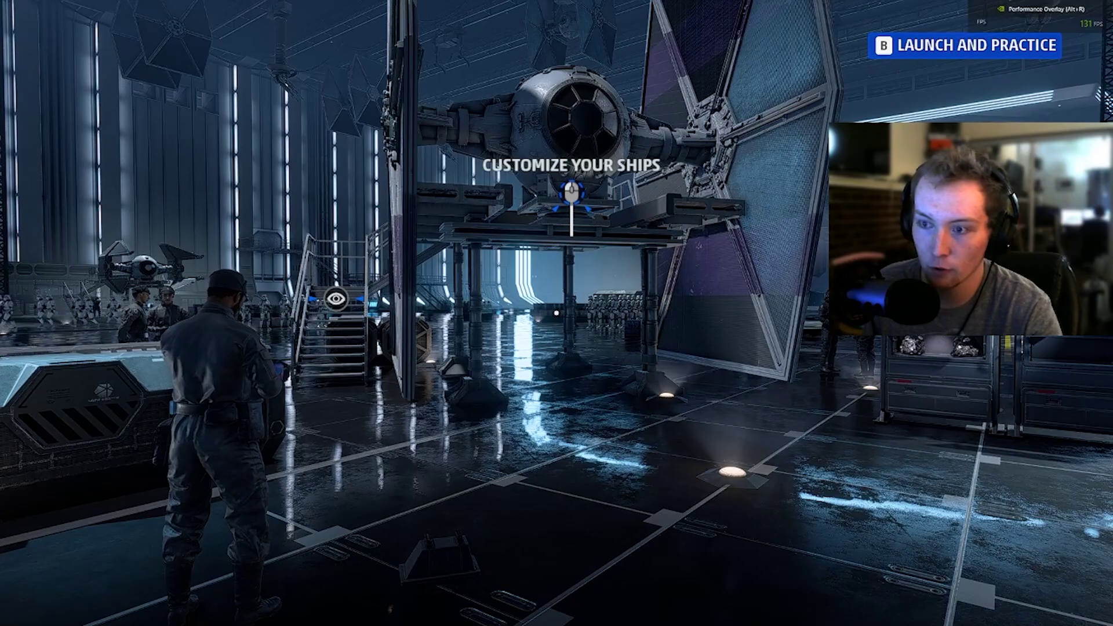
key(Escape)
key(Escape)
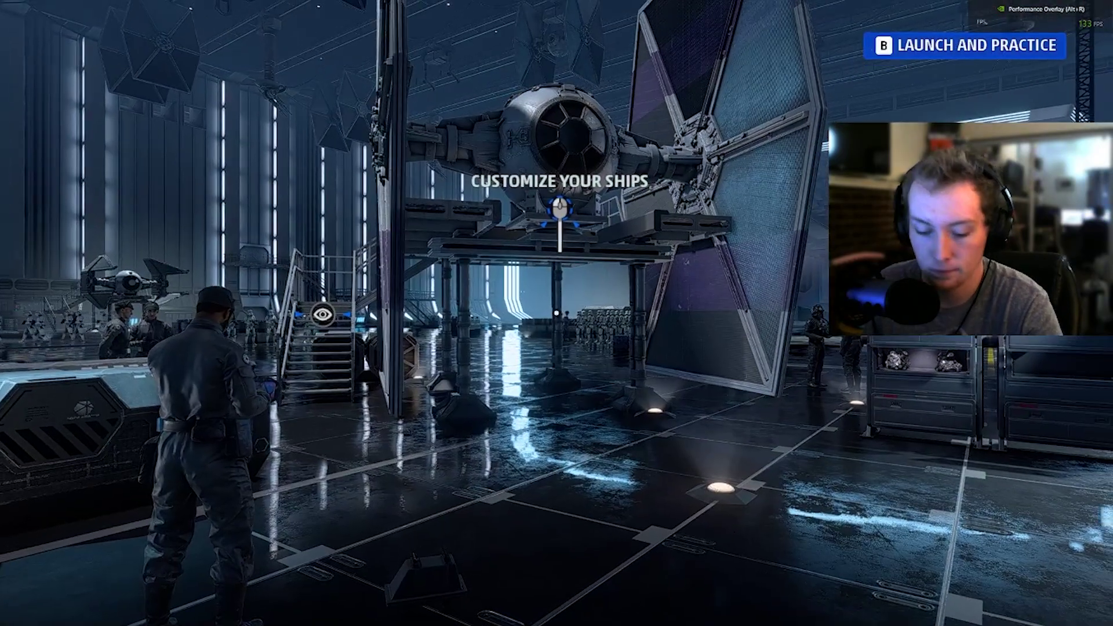
key(b)
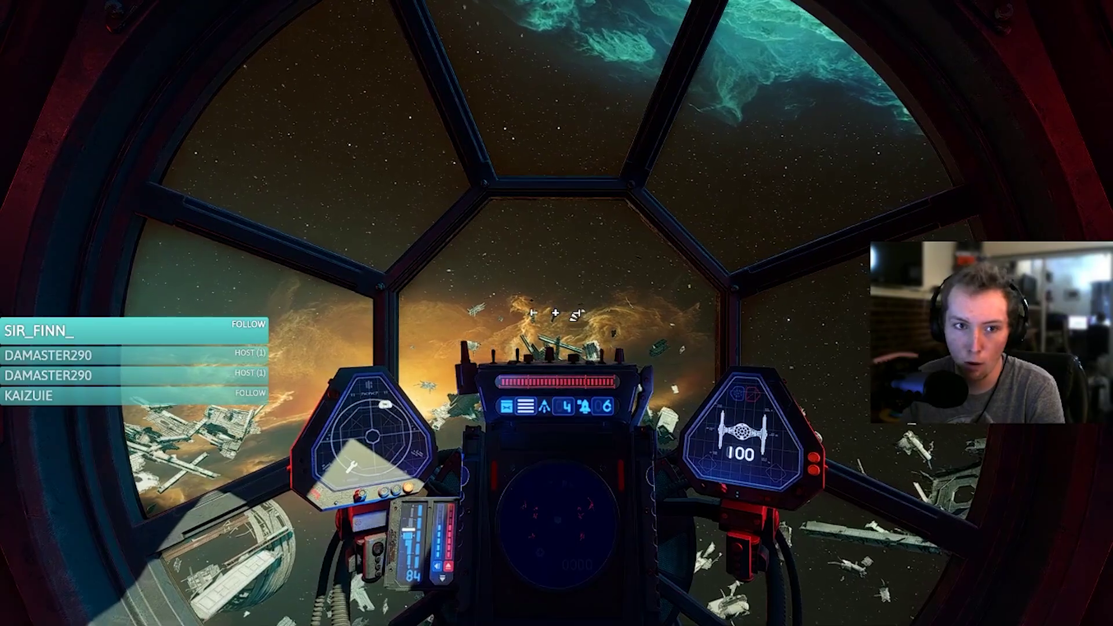
- Test-fly the TIE fighter through turns, roll and throttle changes, then pause to the Options list
key(s)
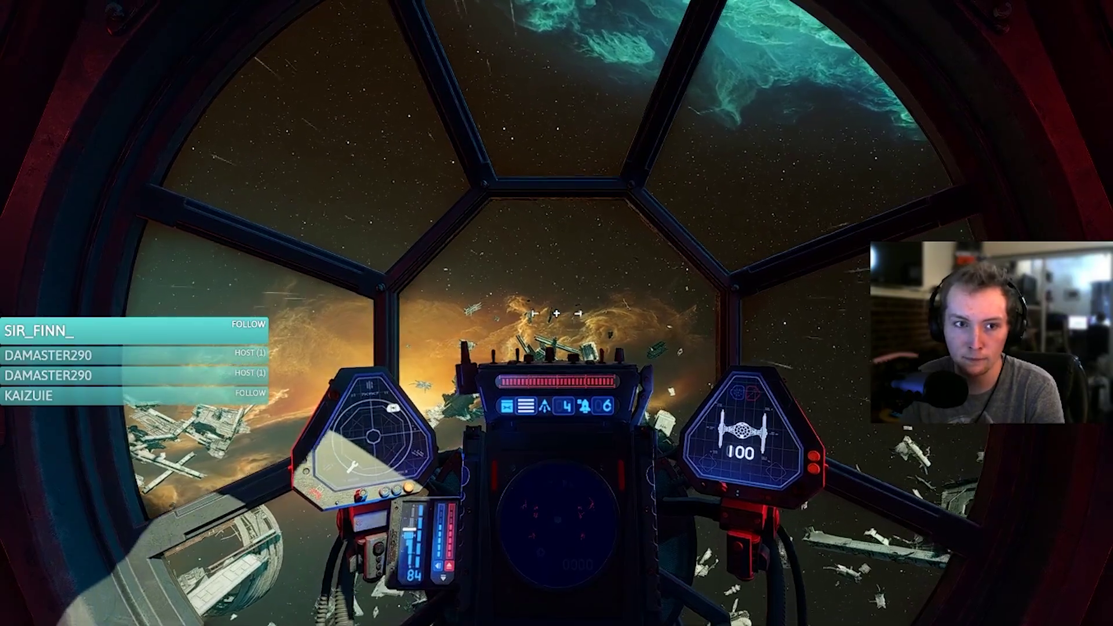
key(a)
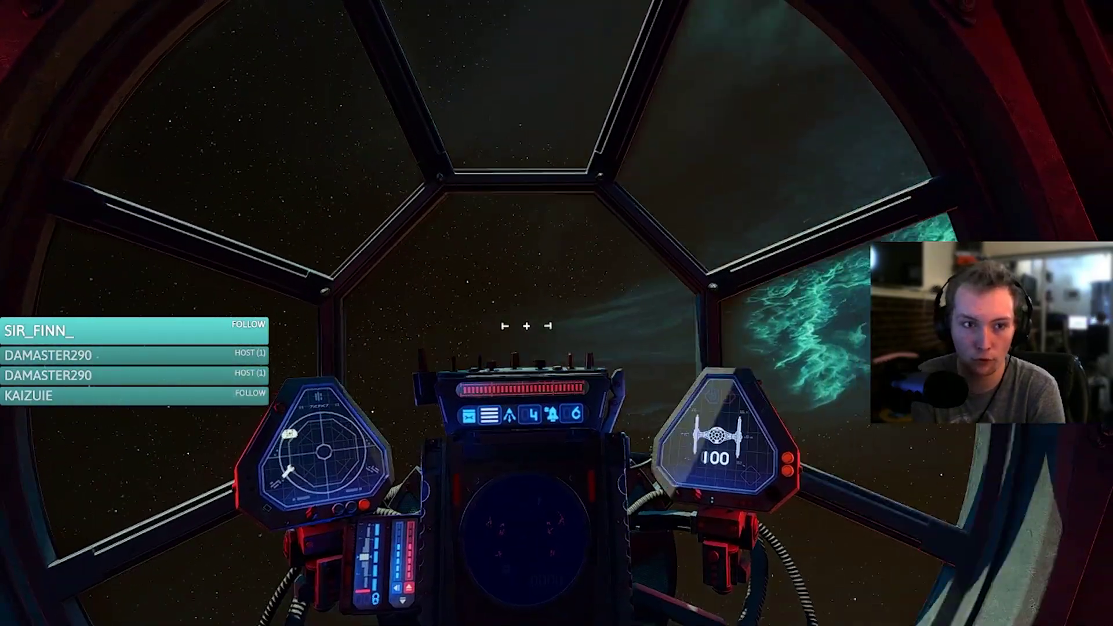
key(w)
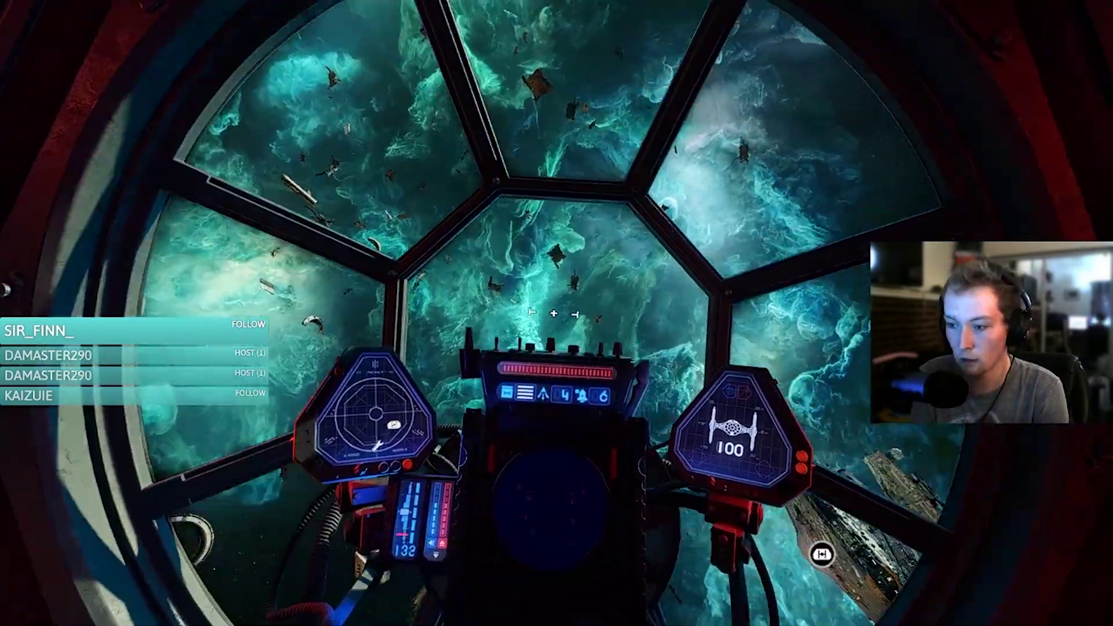
key(d)
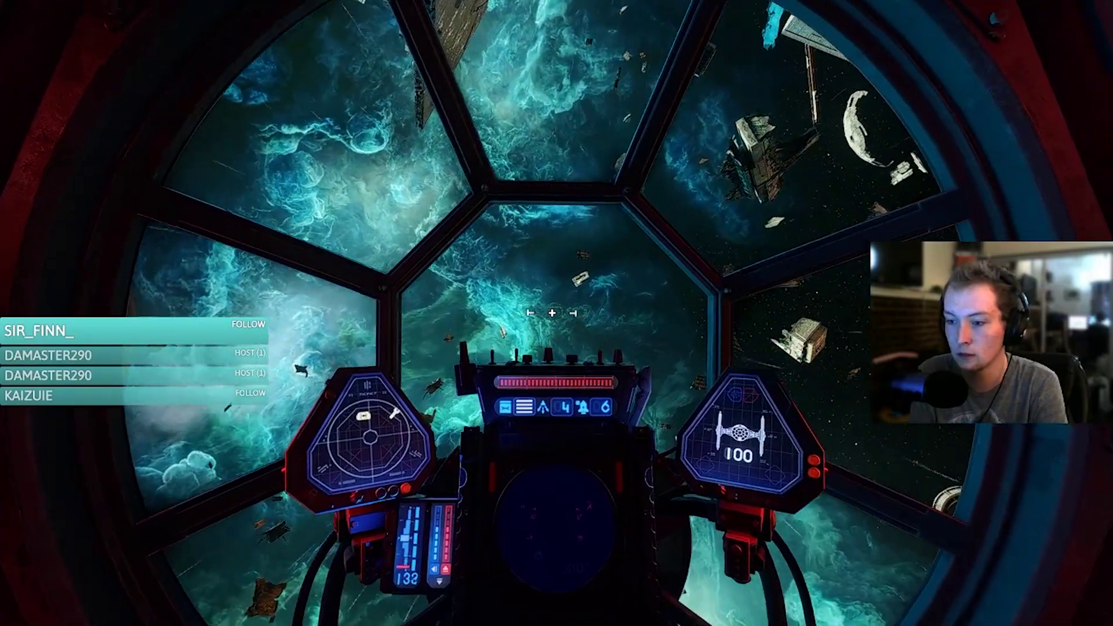
key(s)
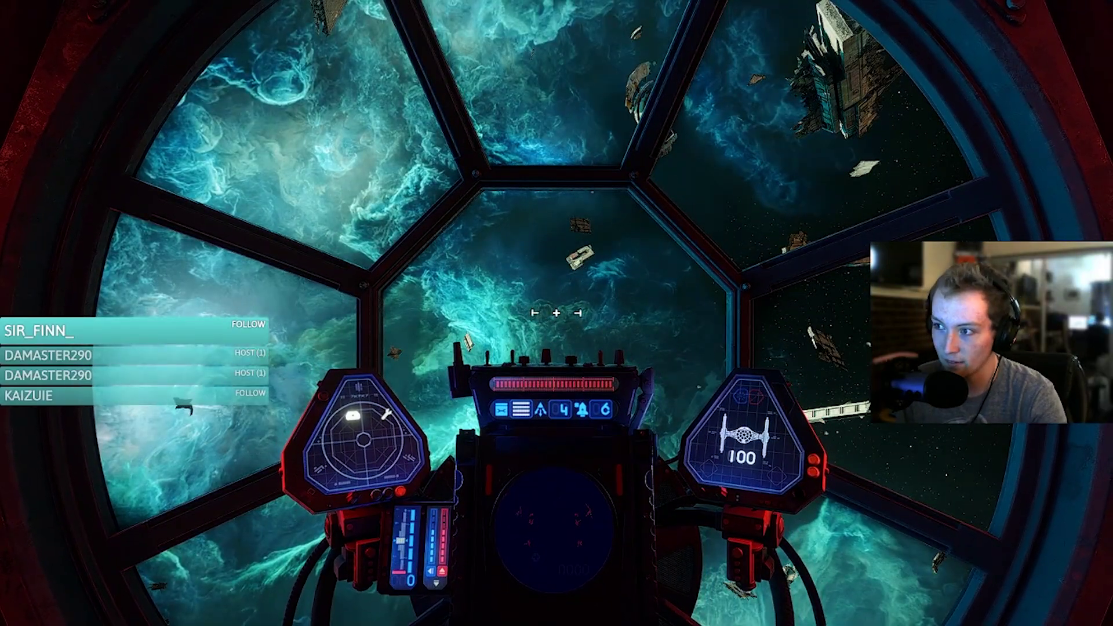
key(Escape)
- Go to Controls > Remap Controls > Flight and switch to the FLIGHT STICK bindings
key(q)
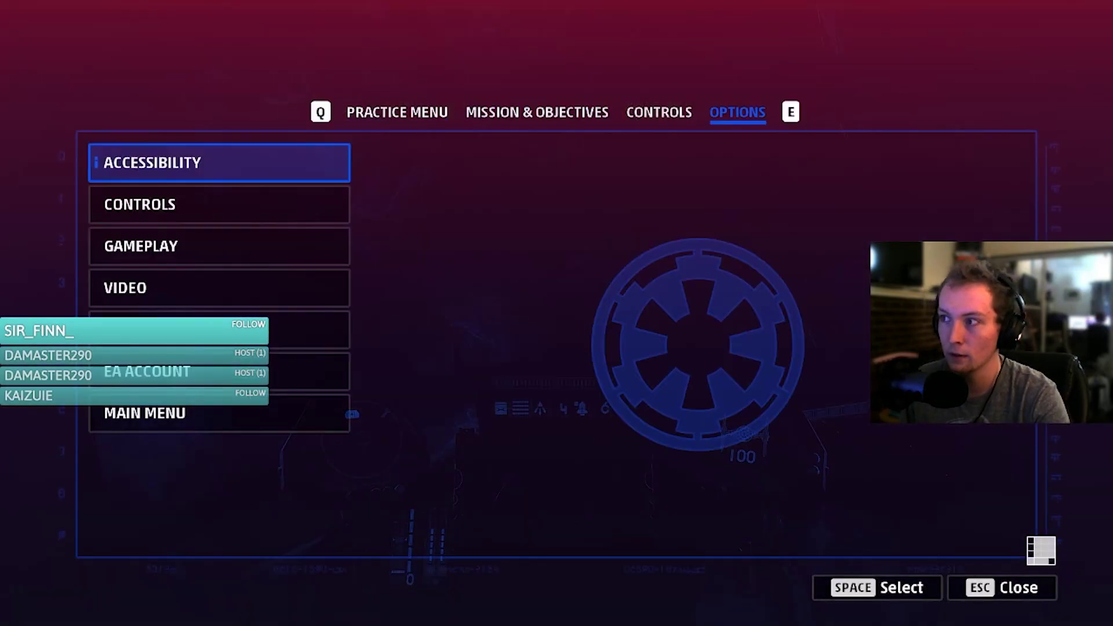
key(Down)
key(space)
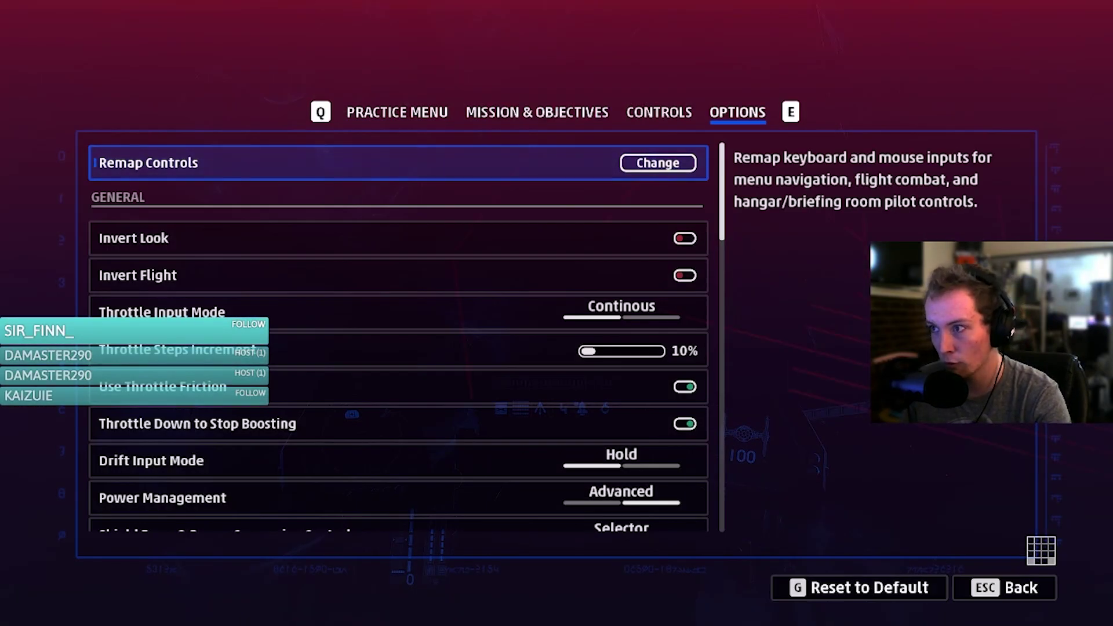
key(space)
key(Down)
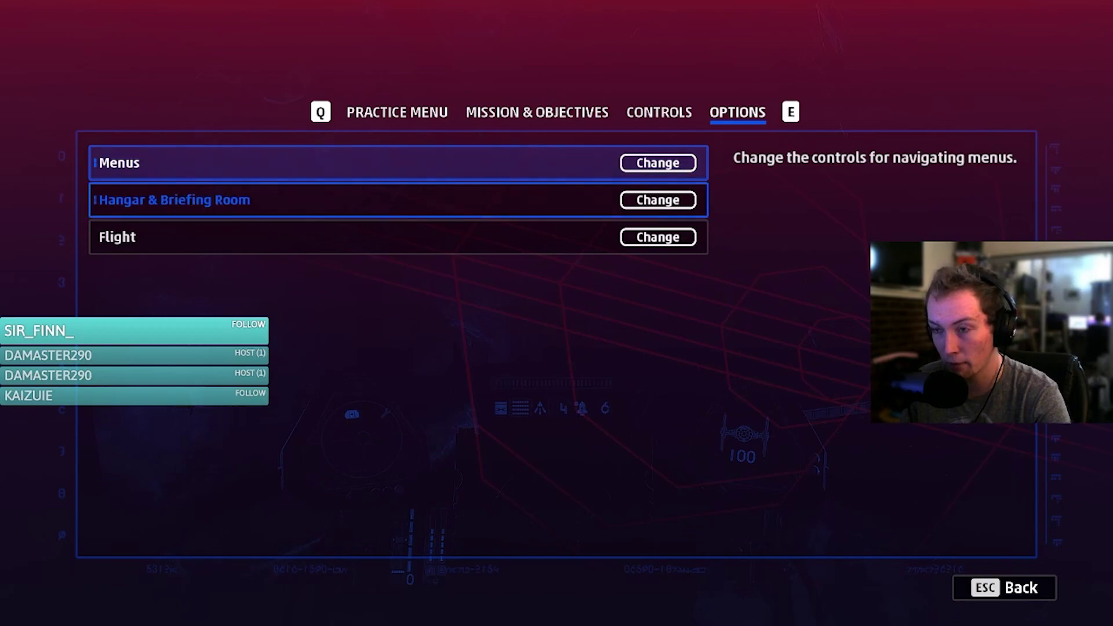
key(Up)
key(Down)
key(Down)
key(space)
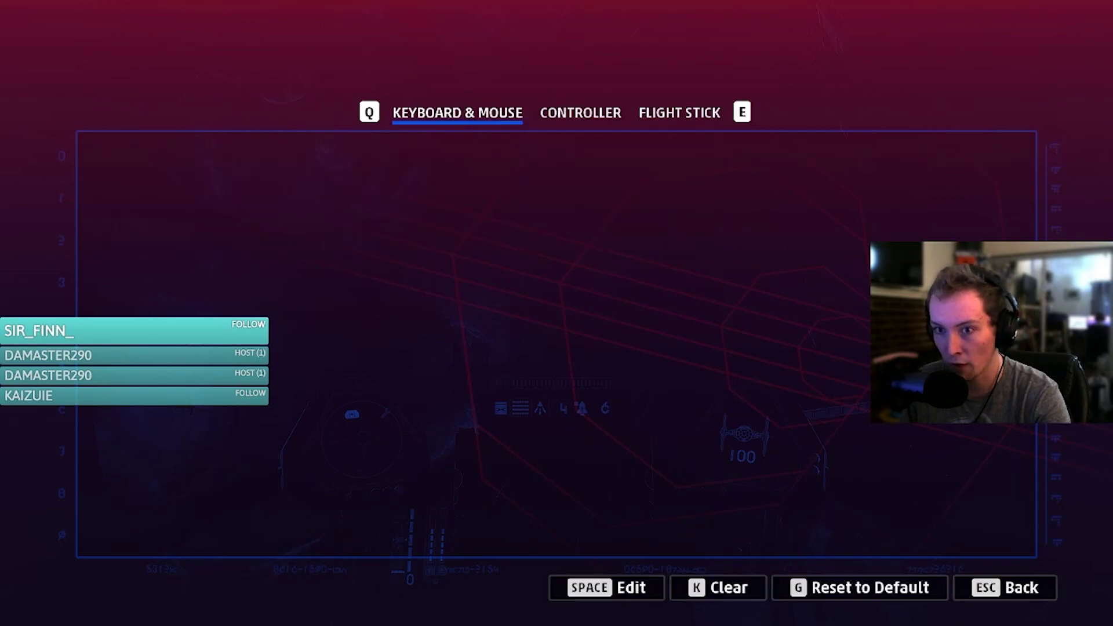
key(e)
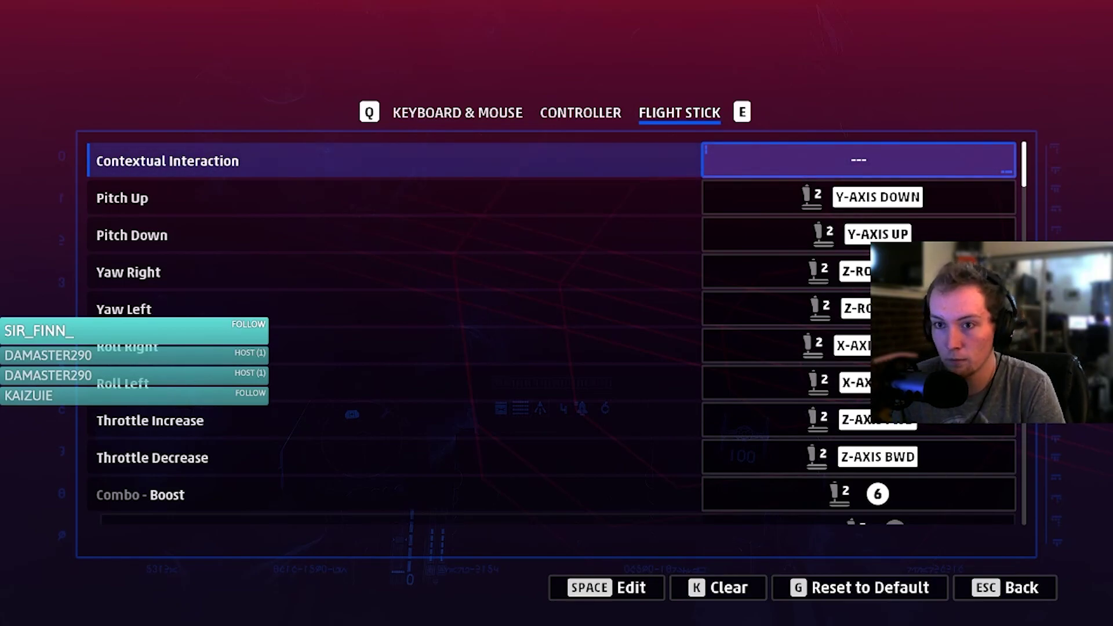
- Review the Roll, Yaw and Throttle Increase stick bindings, then go back to Controls
key(Down)
key(Down)
key(Down)
key(Down)
key(Down)
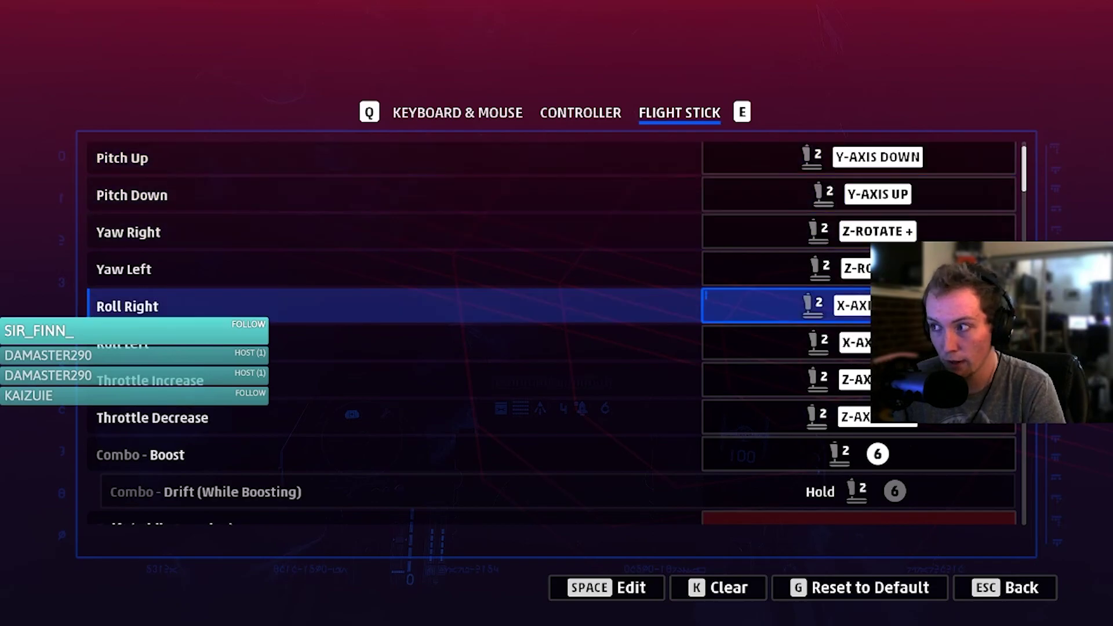
key(Down)
key(Down)
key(Up)
key(Up)
key(Up)
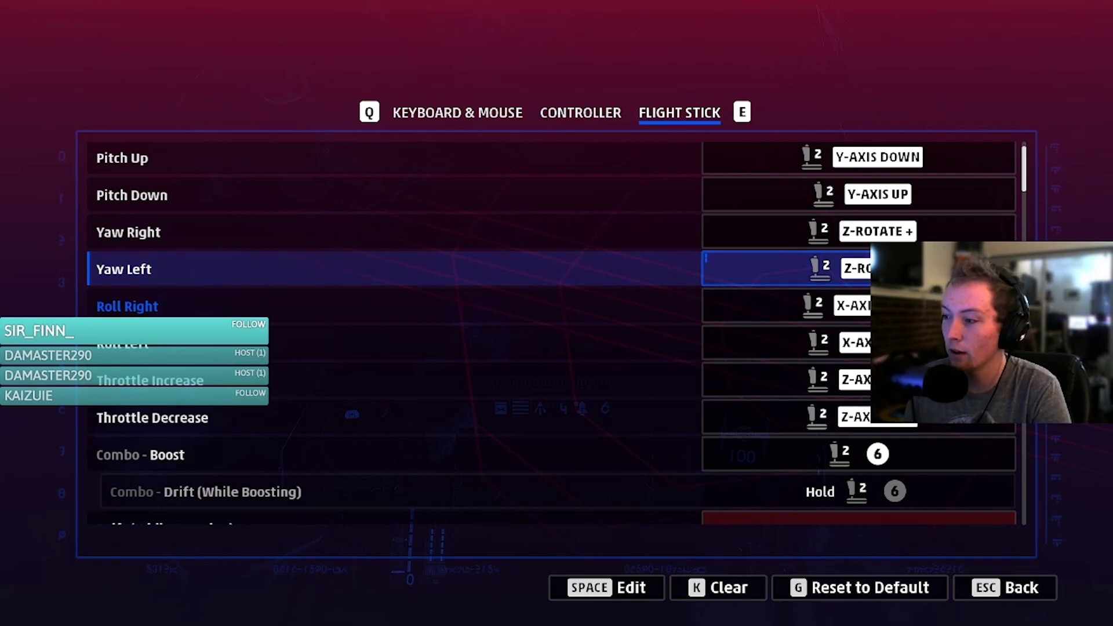
scroll(550, 333, up, 1)
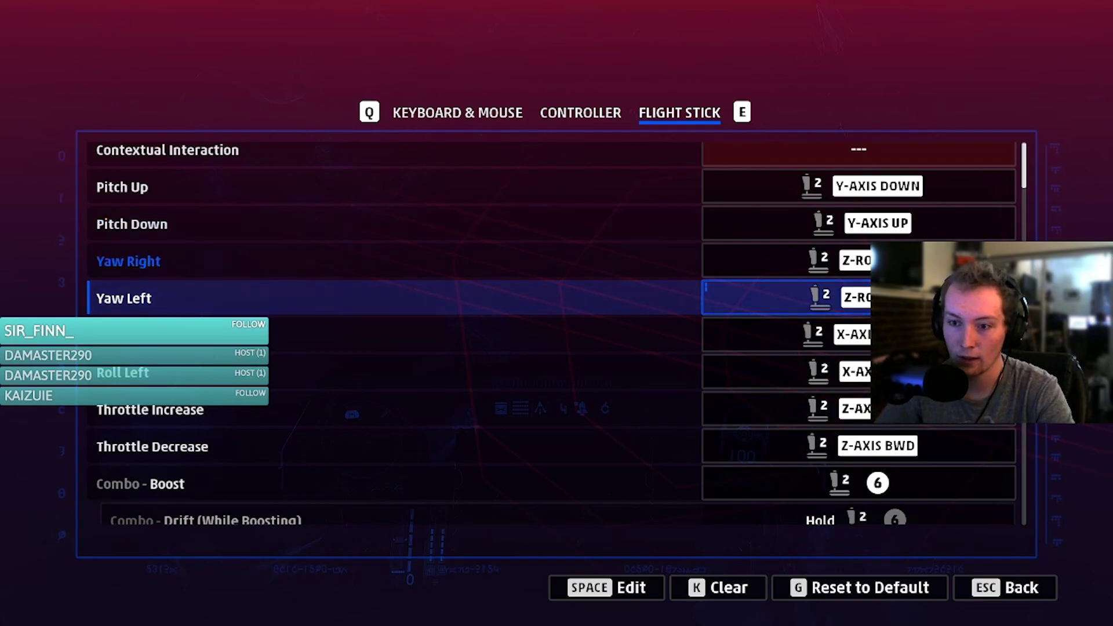
click(406, 371)
scroll(551, 333, down, 1)
click(405, 380)
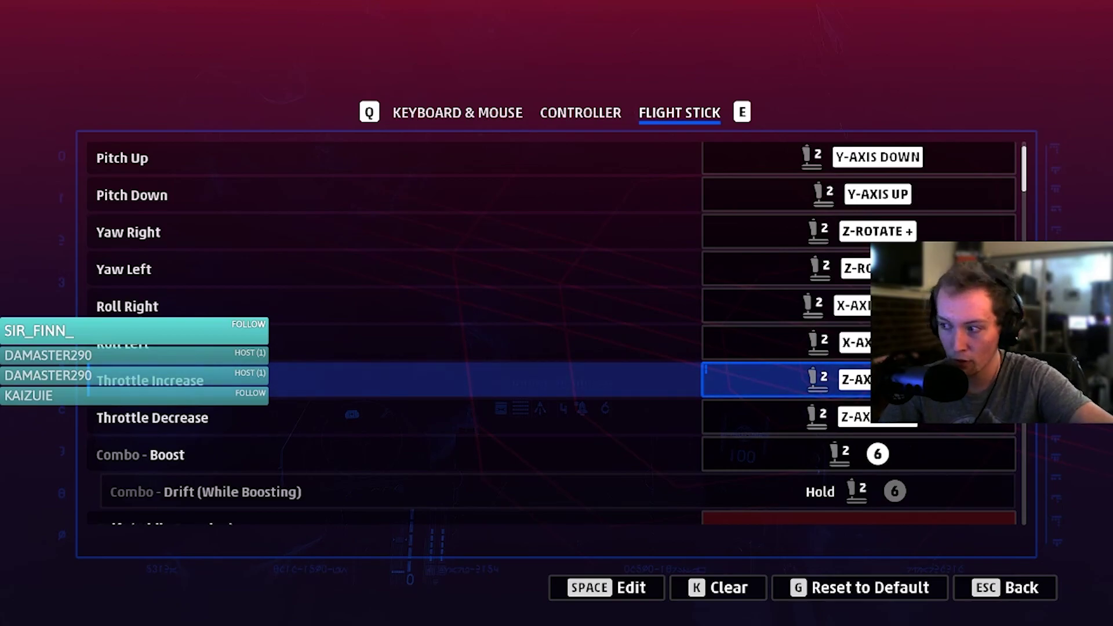
scroll(405, 379, down, 3)
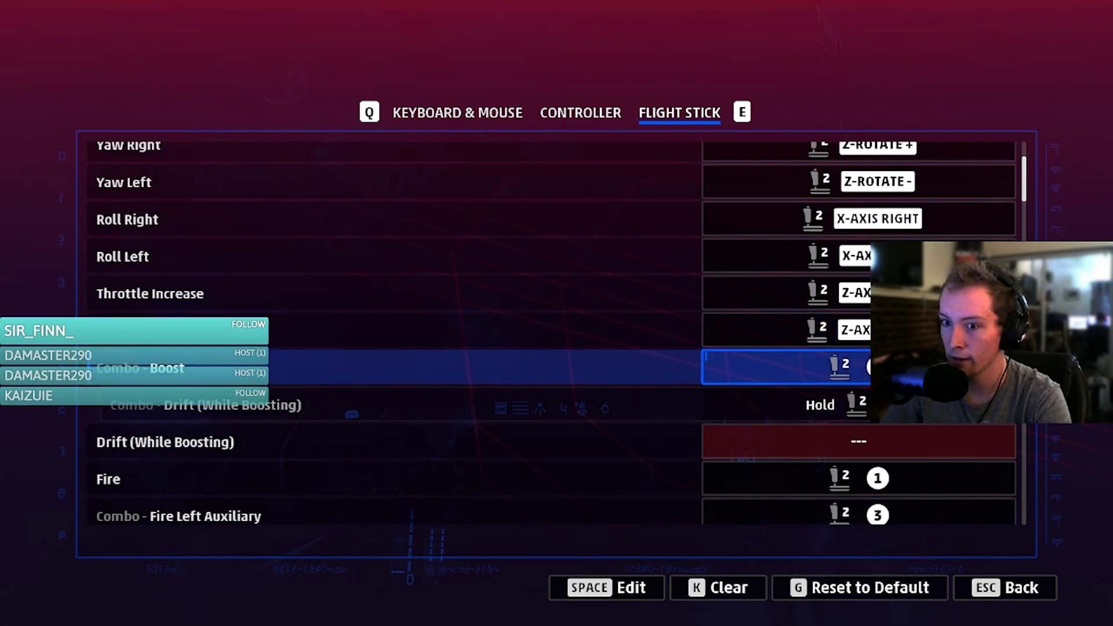
scroll(406, 336, down, 2)
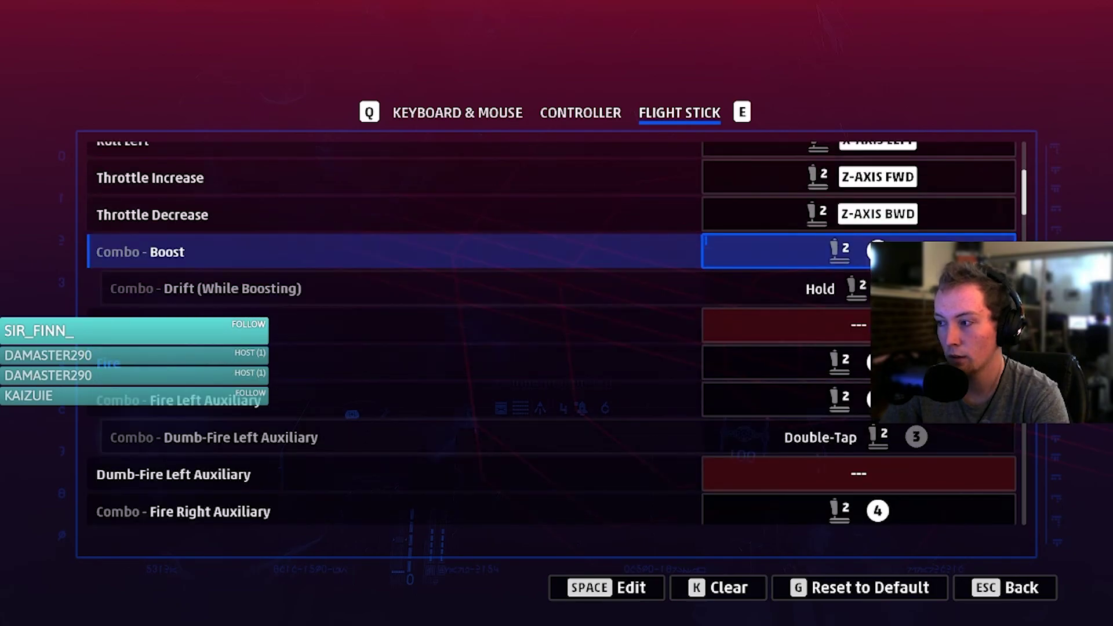
scroll(405, 336, down, 2)
scroll(551, 334, down, 3)
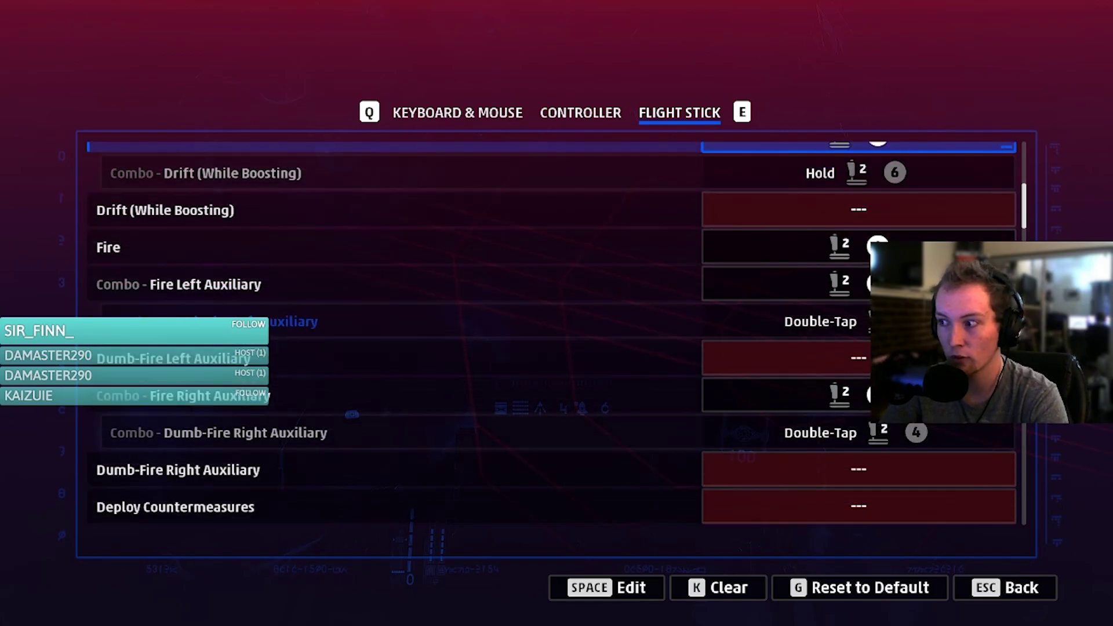
key(Escape)
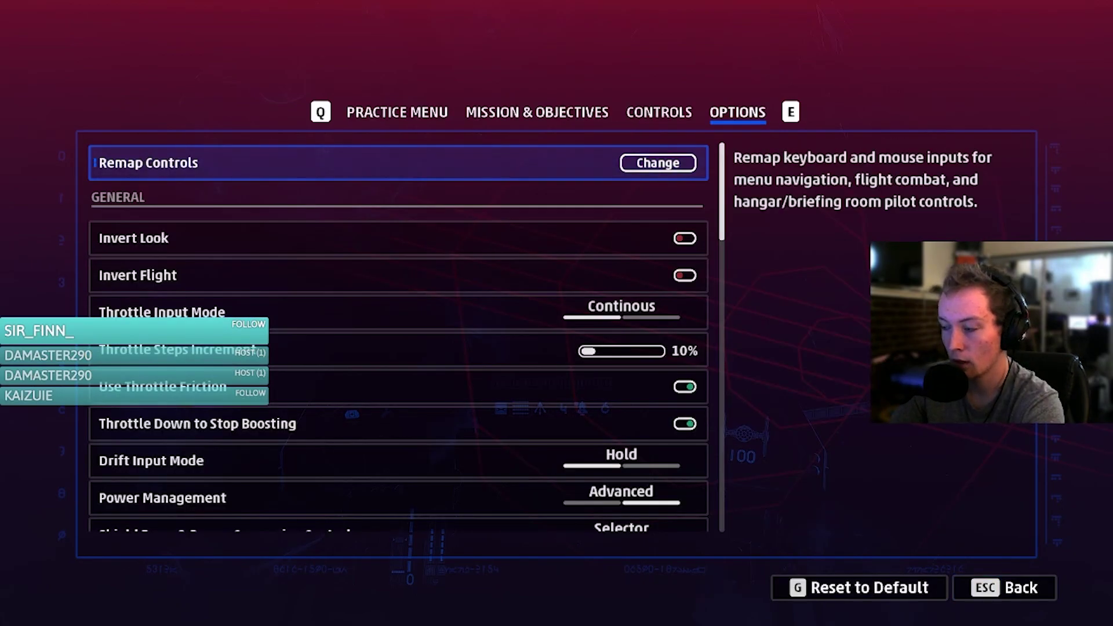